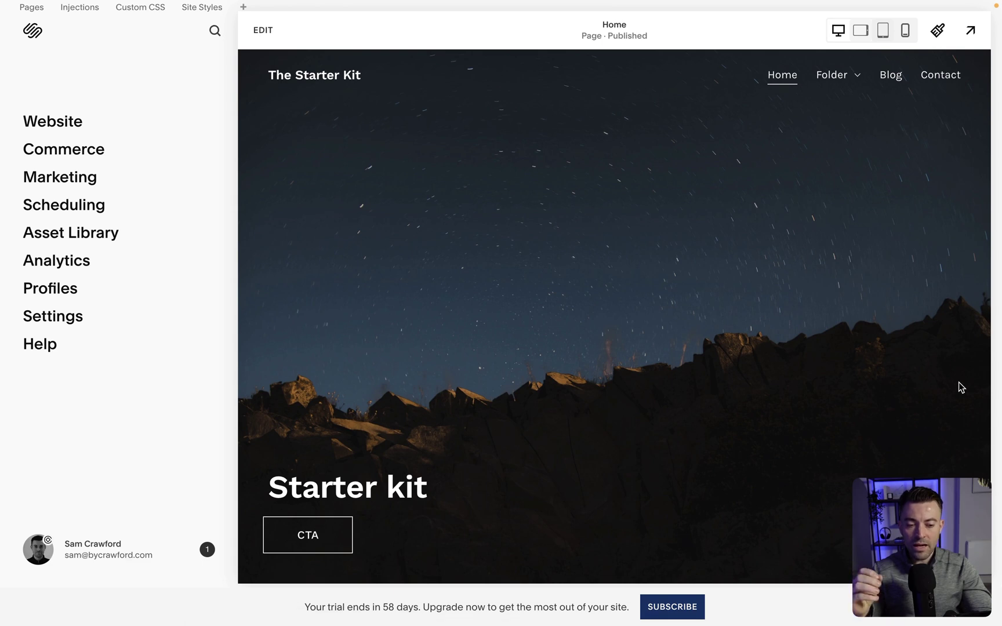
Scroll down to the footer and show the site preview full screen
mouse_move(858, 81)
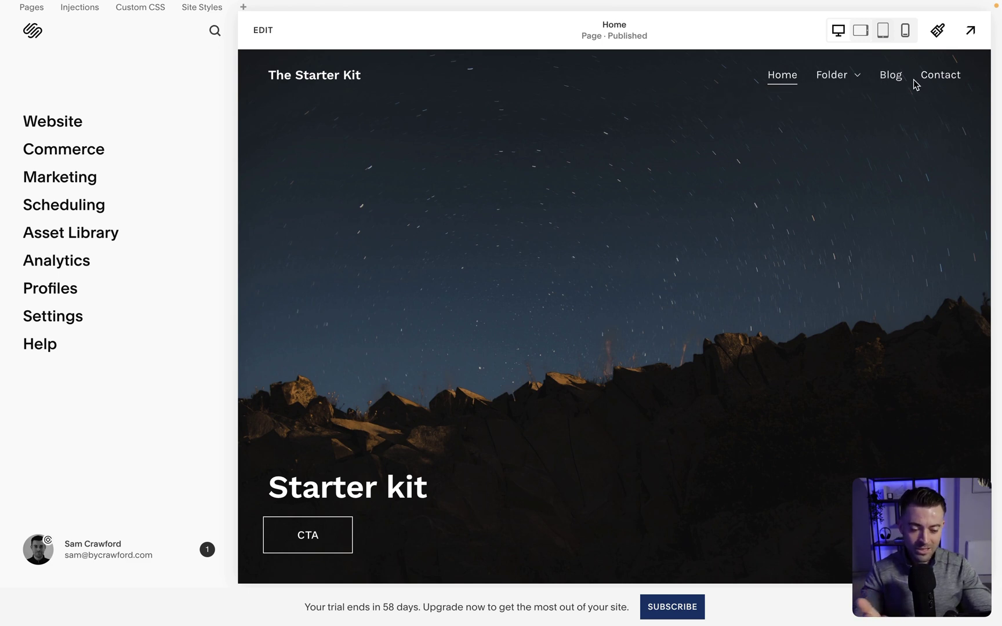
scroll(796, 360, down, 5)
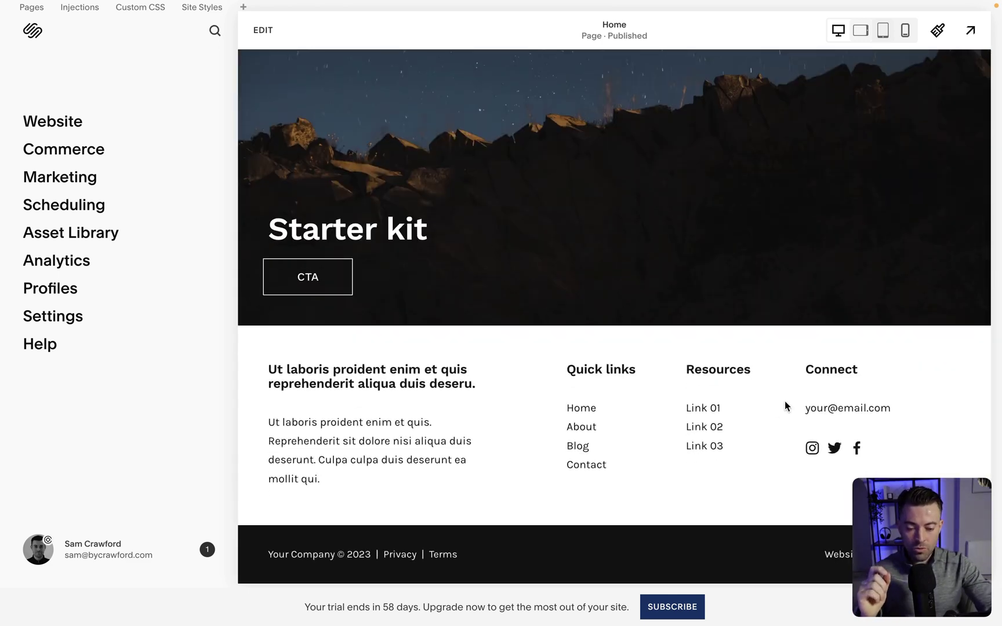
click(970, 30)
drag(953, 558, 902, 134)
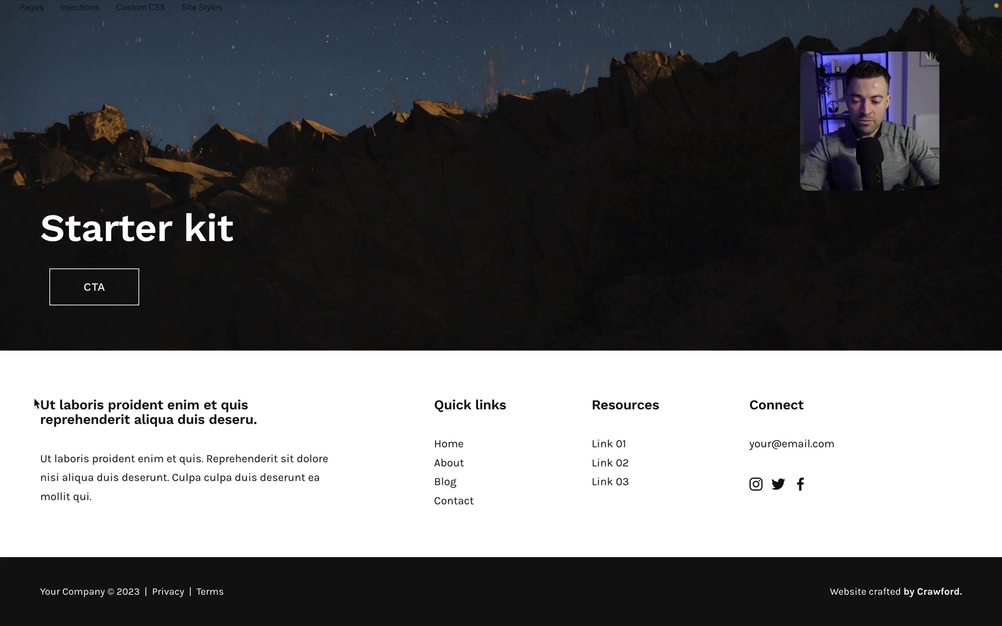
Highlight the footer heading, paragraph, Quick links, Resources and the black-bar copyright text in turn
drag(34, 400, 100, 435)
drag(105, 516, 41, 406)
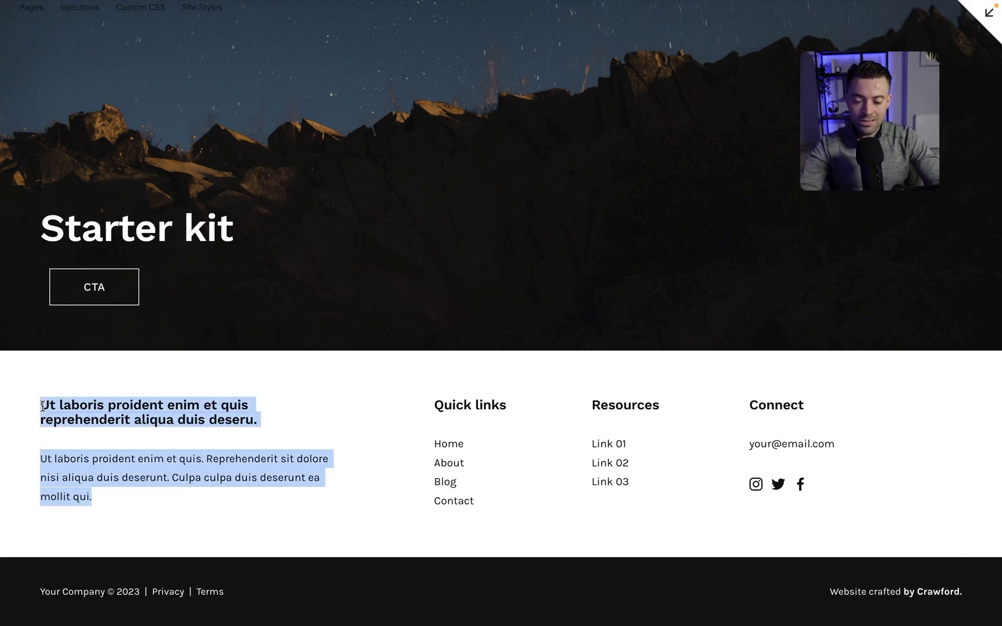
click(78, 412)
drag(432, 405, 498, 398)
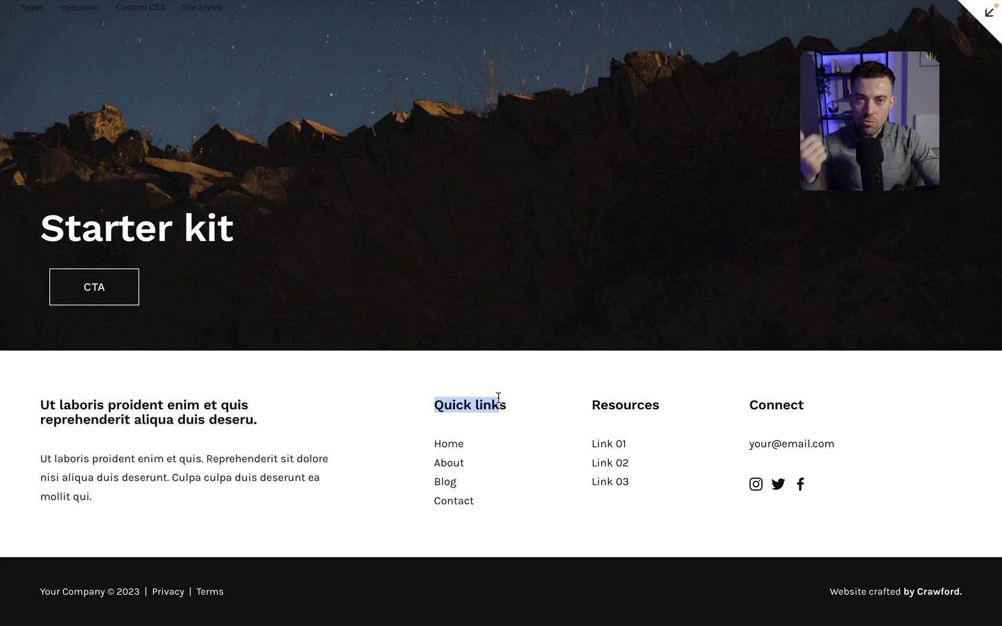
click(591, 405)
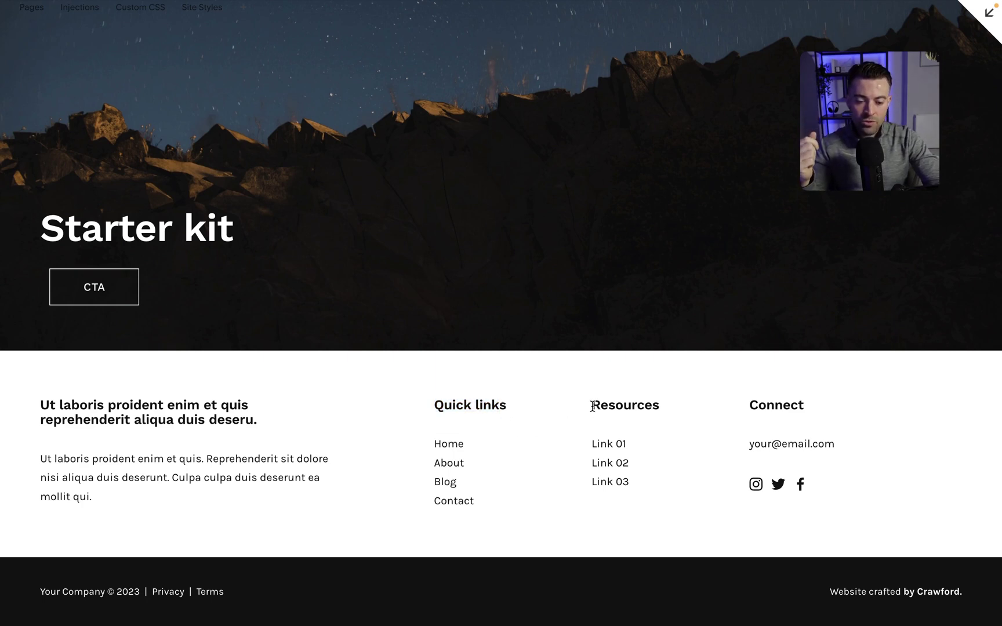
drag(591, 406, 656, 488)
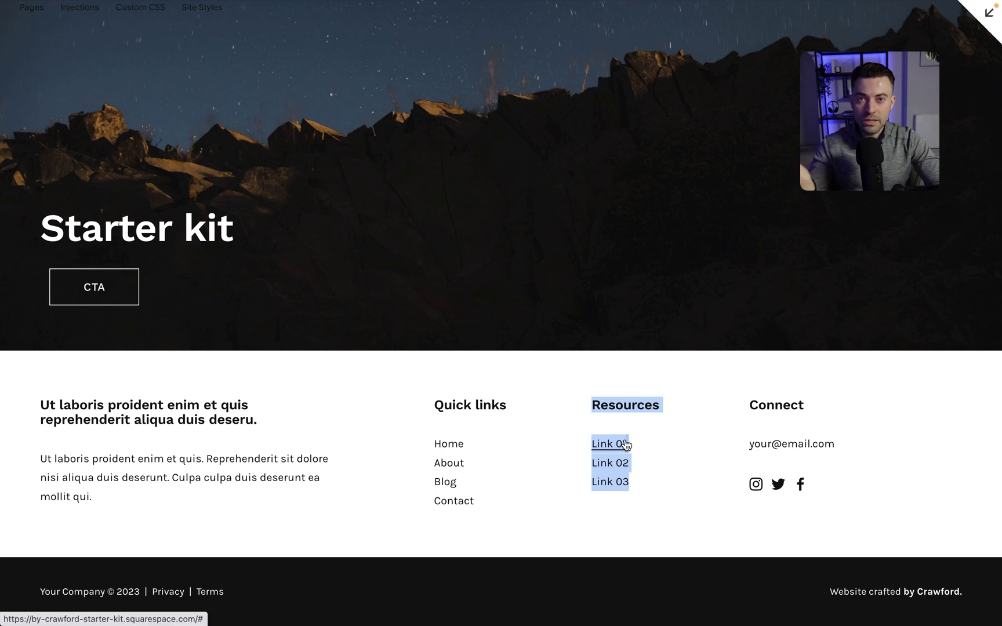
click(744, 412)
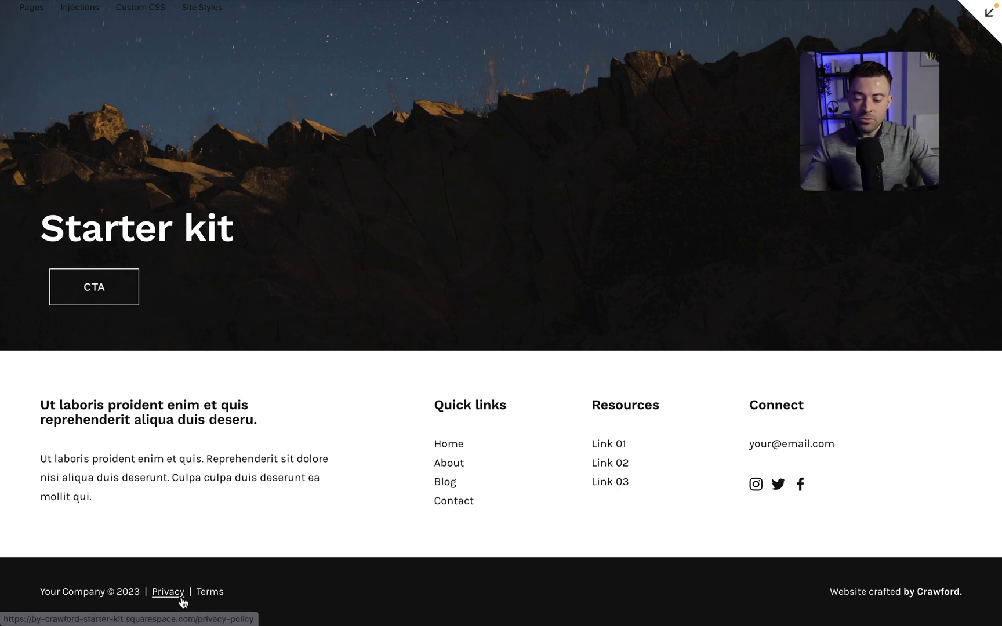
drag(34, 593, 137, 592)
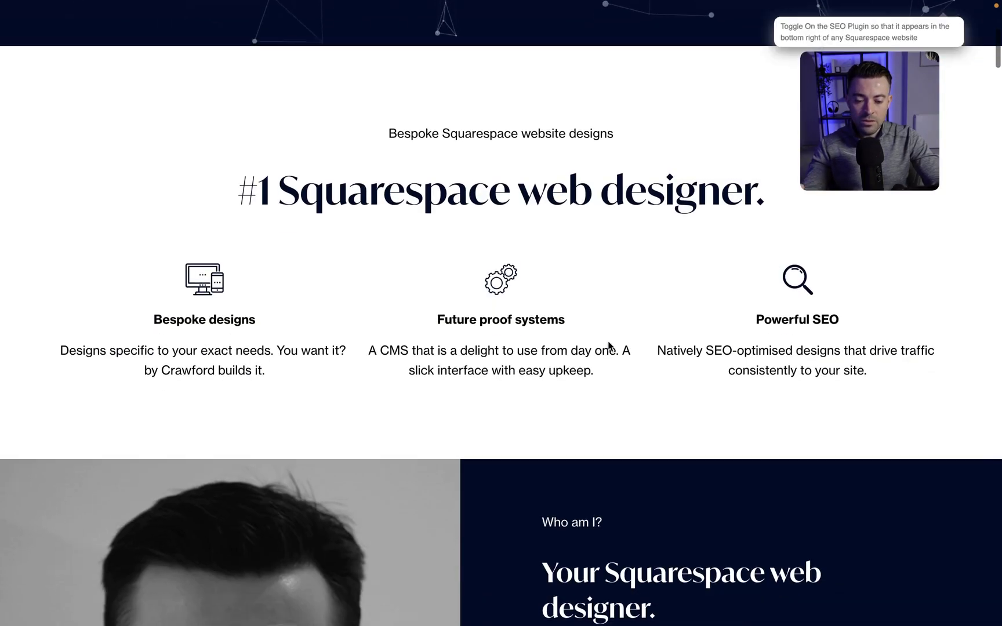
Scroll through the example web designer's reference site
scroll(610, 347, up, 3)
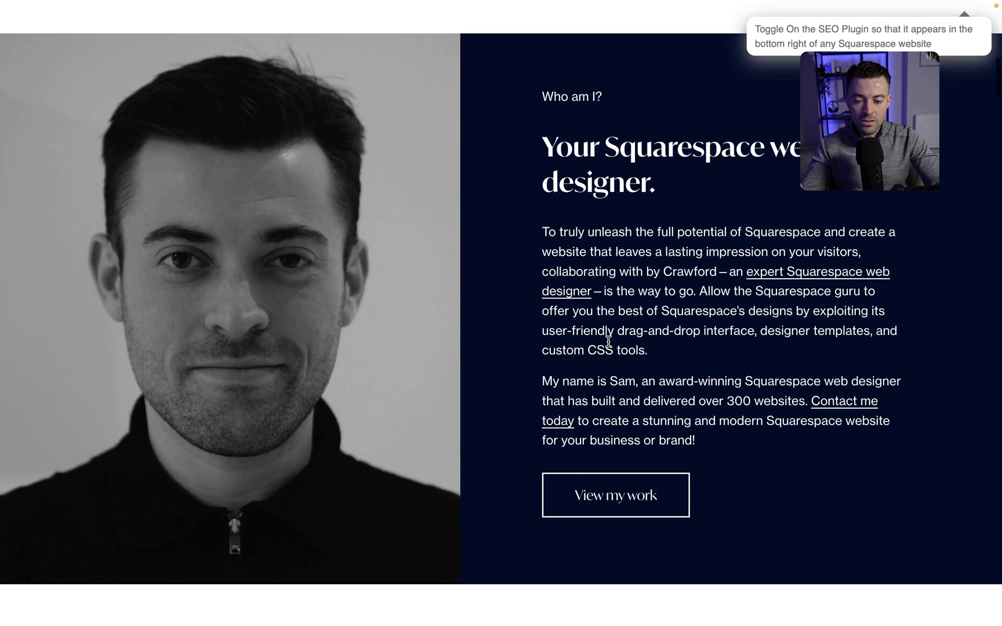
scroll(376, 379, down, 20)
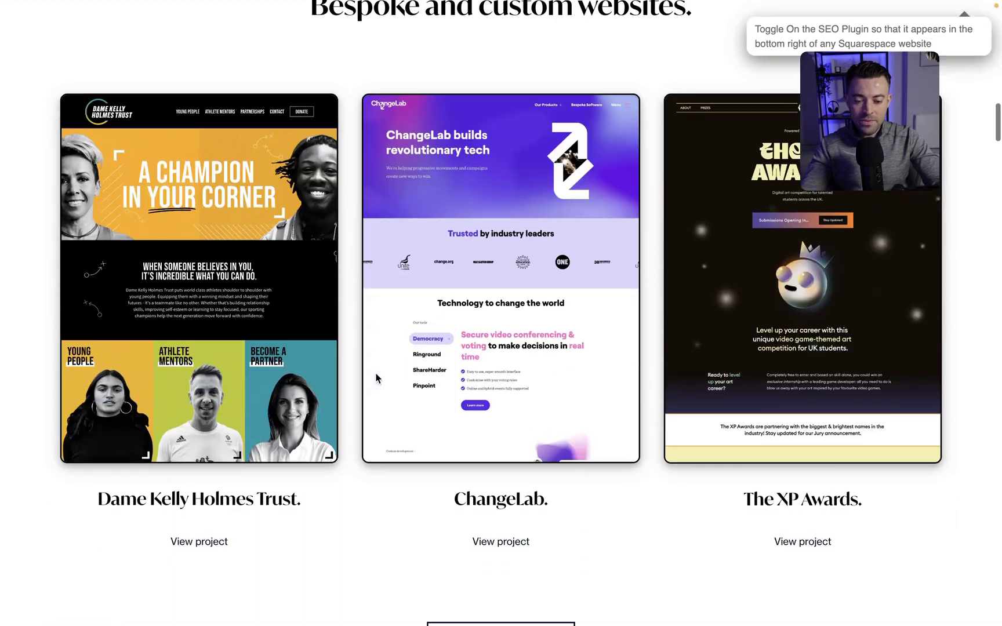
scroll(375, 378, down, 10)
scroll(376, 377, up, 20)
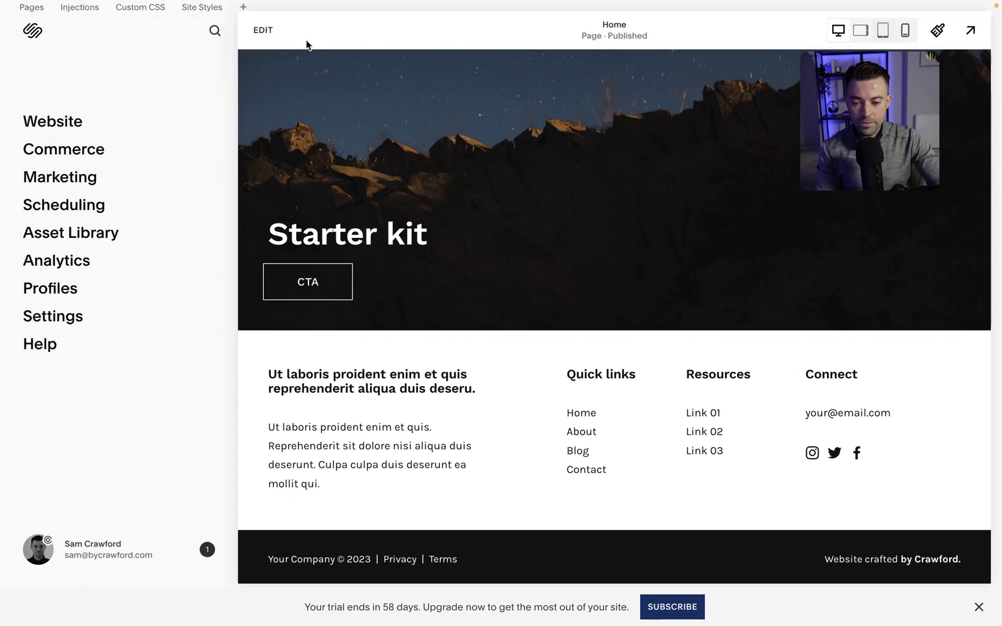
Enter edit mode, open the site footer, and undo the accidental layout change
click(264, 31)
click(555, 449)
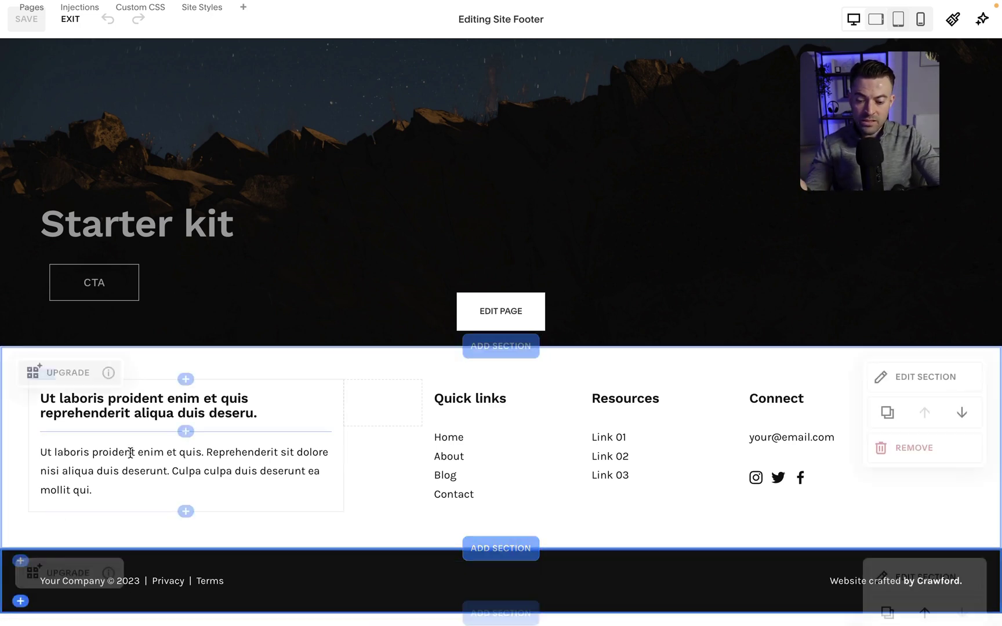
click(58, 377)
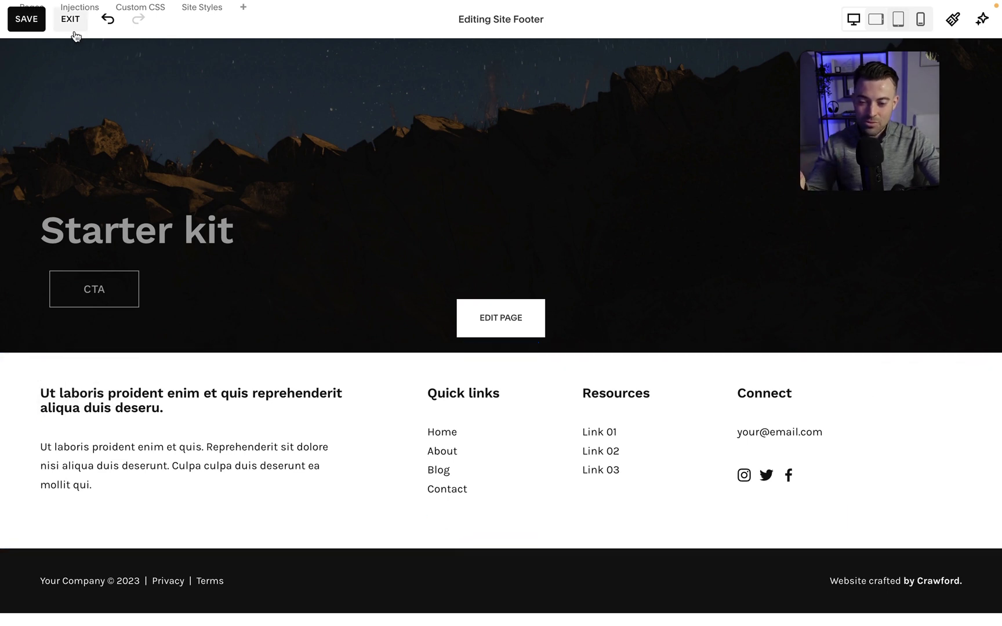
click(105, 23)
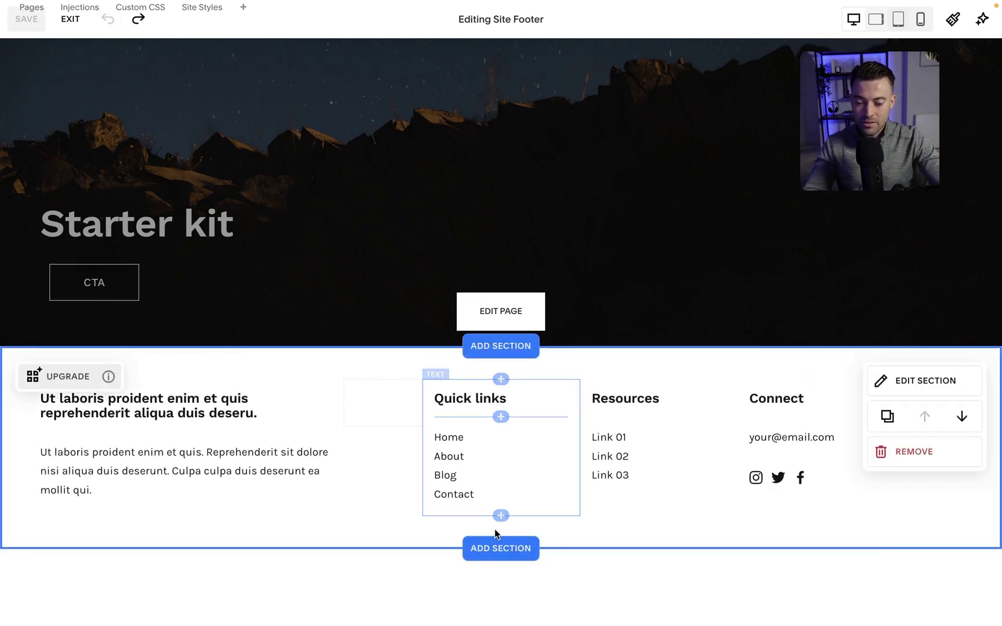
scroll(495, 529, down, 3)
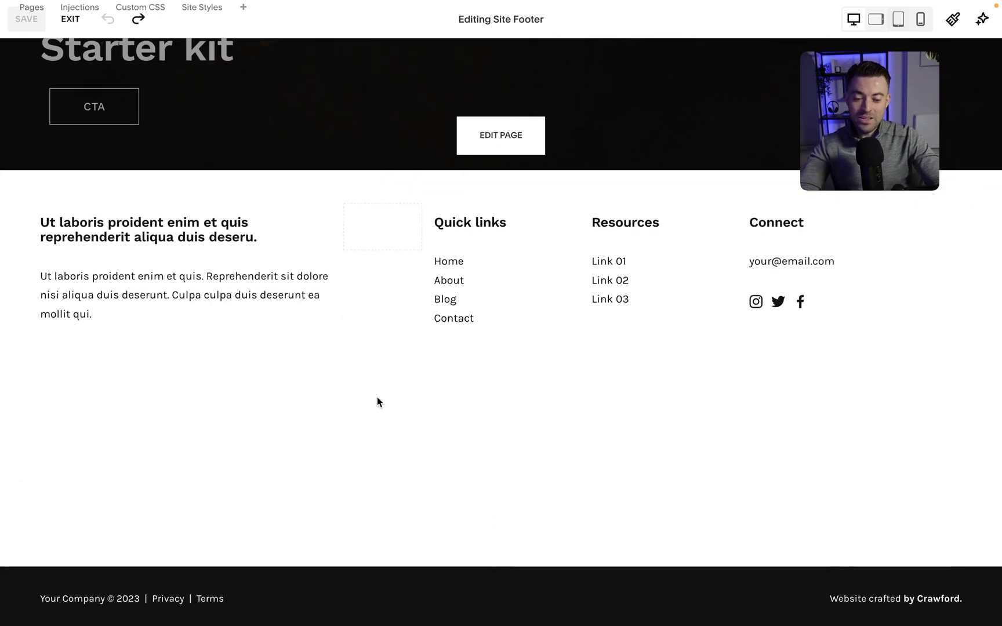
scroll(337, 286, up, 1)
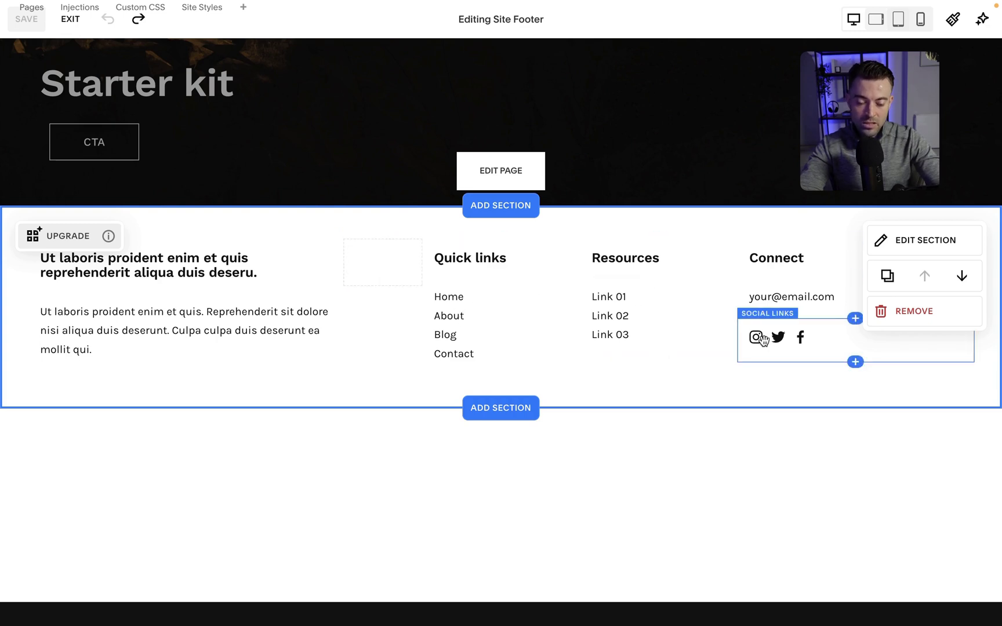
scroll(760, 368, up, 3)
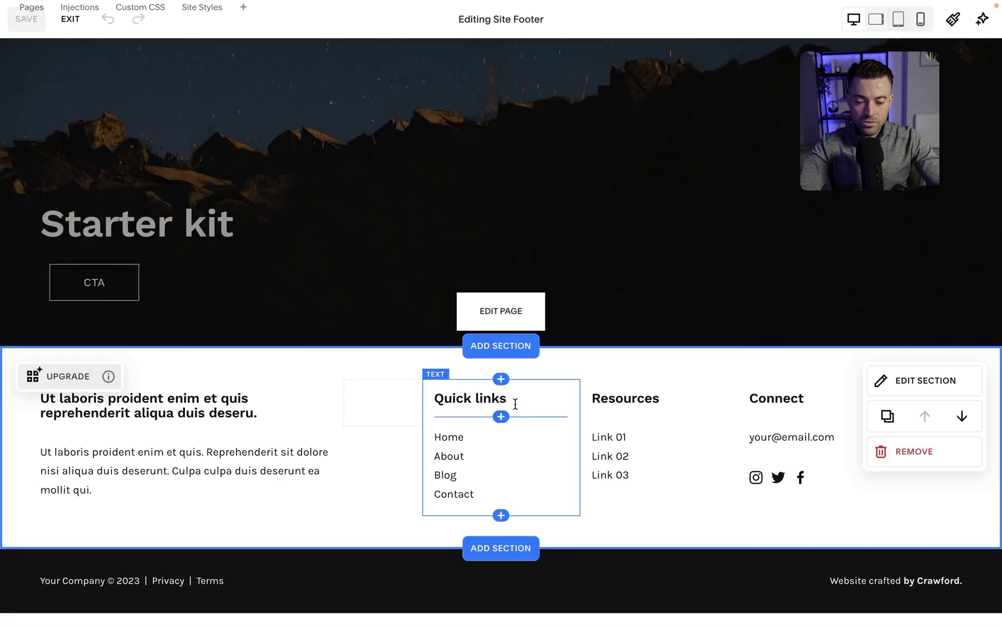
Add a blank section below the footer content and insert a spacer block
click(502, 547)
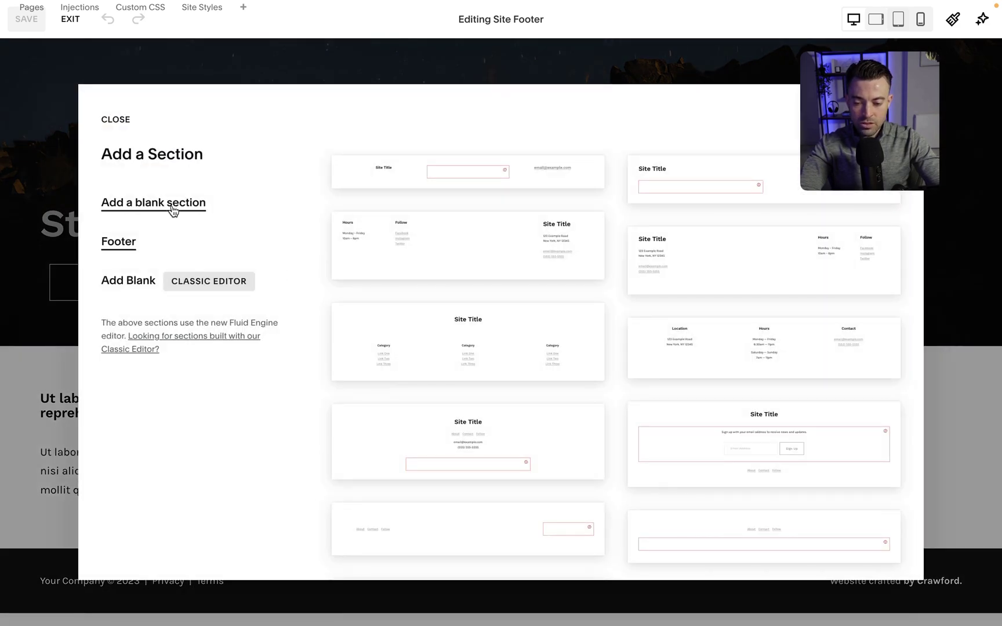
click(144, 287)
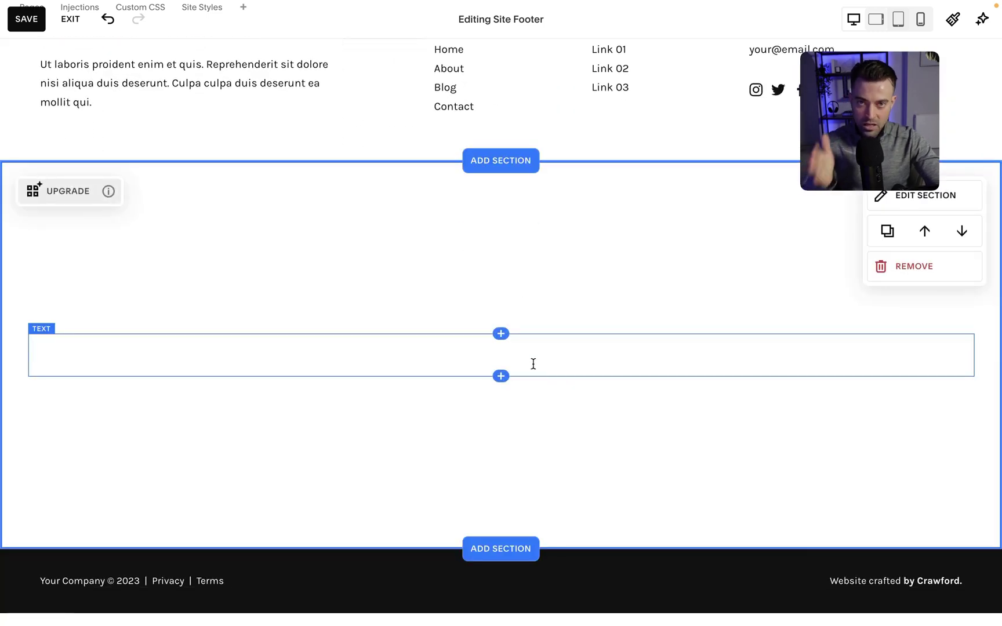
click(580, 373)
click(786, 394)
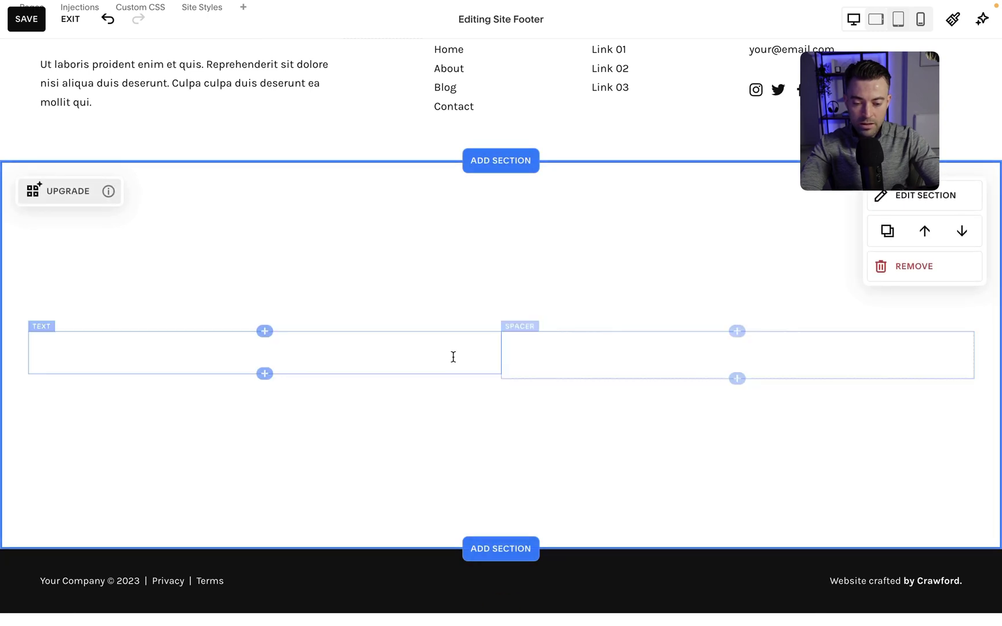
Add two empty text blocks beside the spacer in the new section
click(737, 379)
click(768, 302)
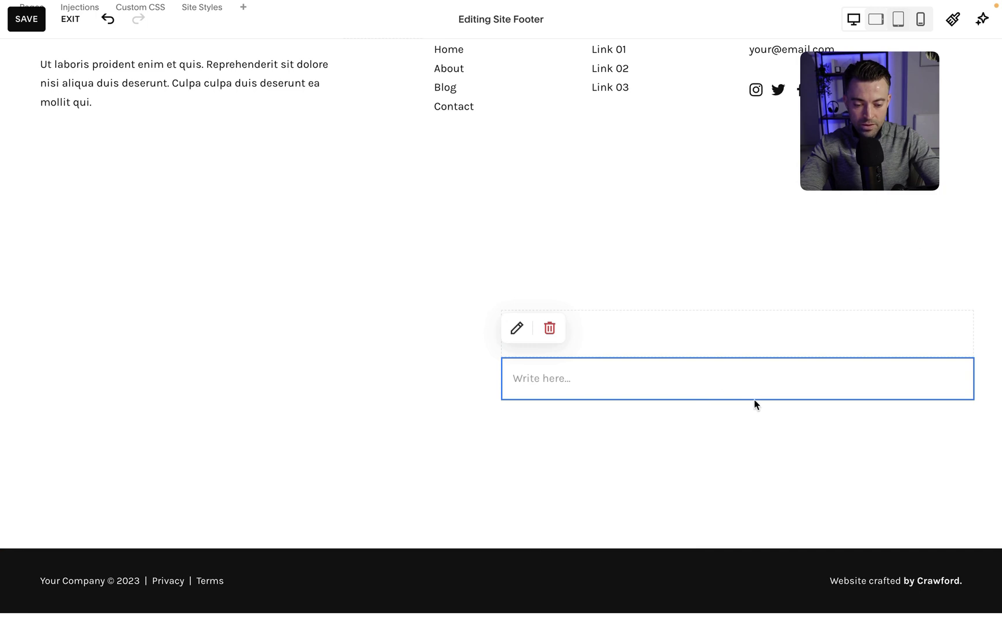
drag(785, 394, 500, 355)
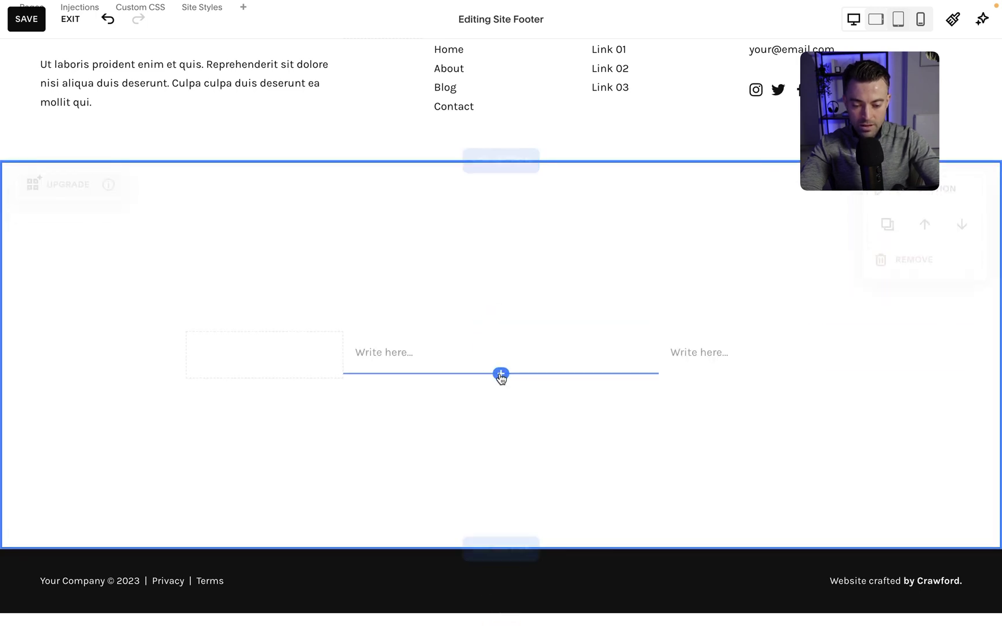
click(501, 375)
click(719, 297)
Position and resize the spacer and text blocks under the Quick links, Resources and Connect columns
drag(604, 389, 641, 329)
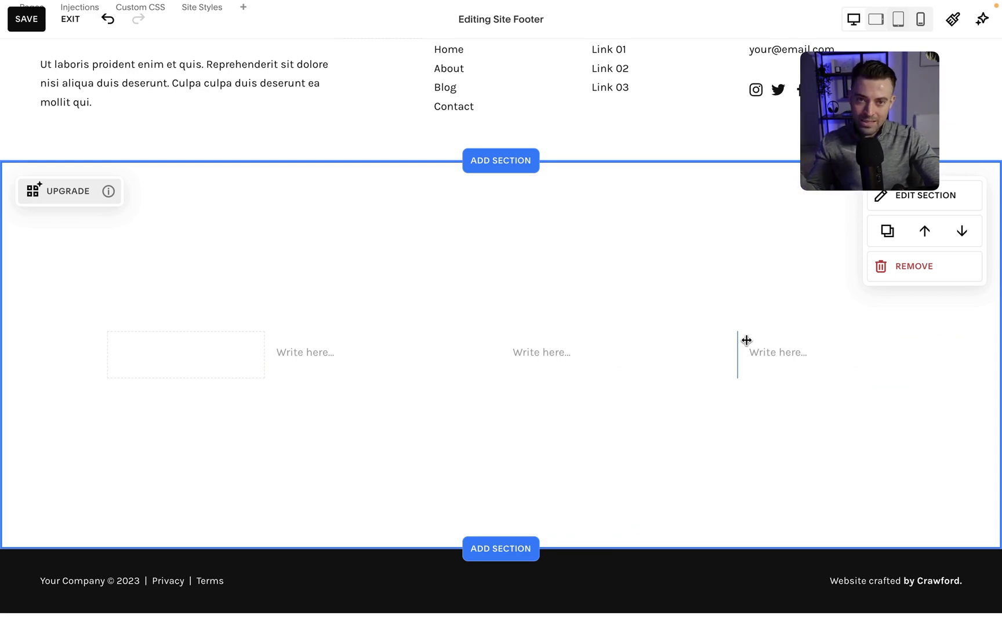
mouse_move(749, 336)
mouse_down()
mouse_move(780, 336)
mouse_move(766, 325)
mouse_up()
scroll(765, 325, up, 5)
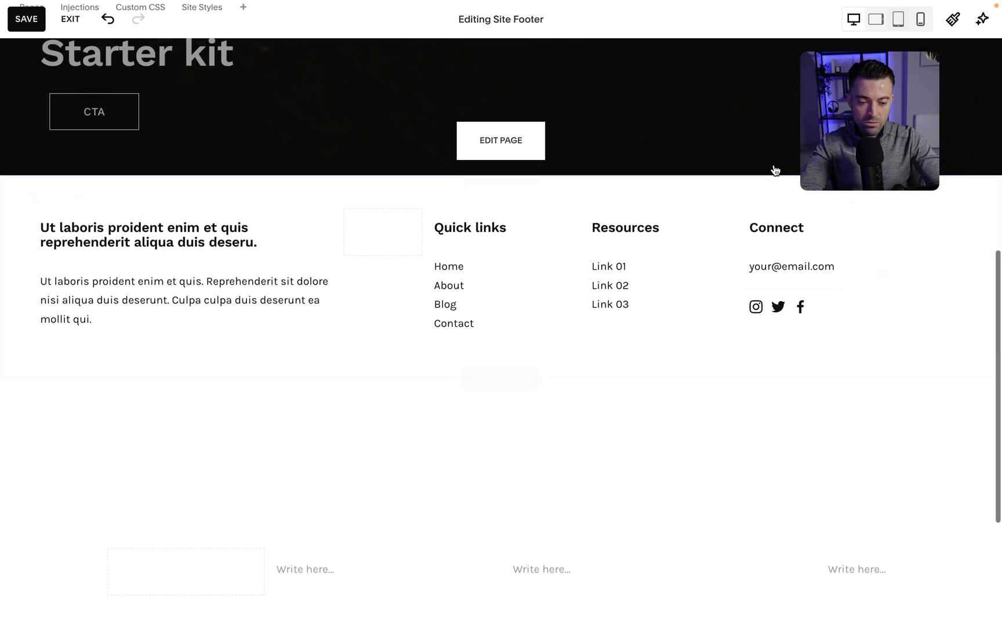
scroll(775, 168, down, 4)
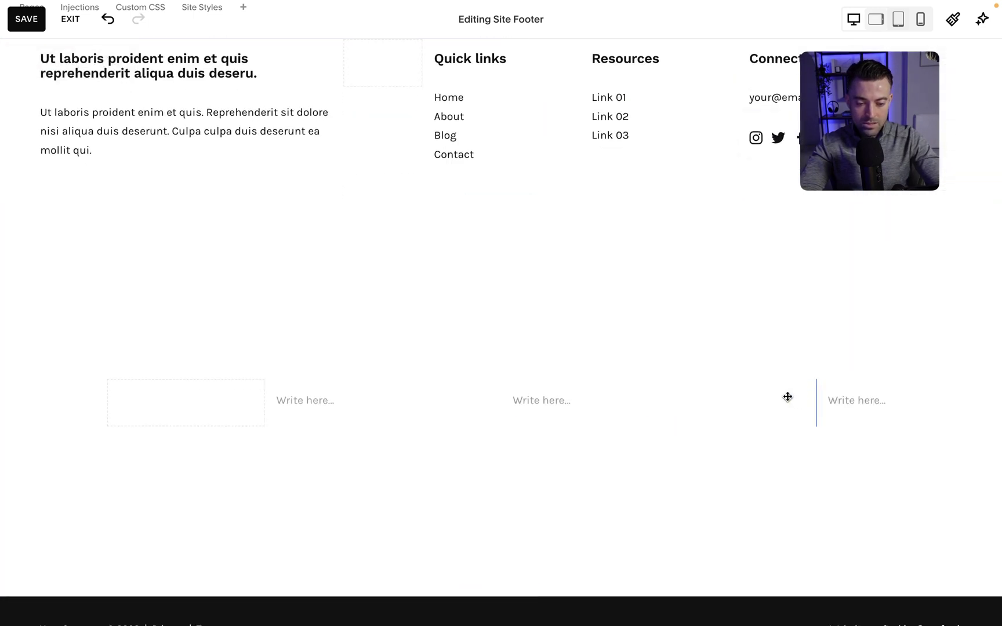
drag(501, 402, 570, 397)
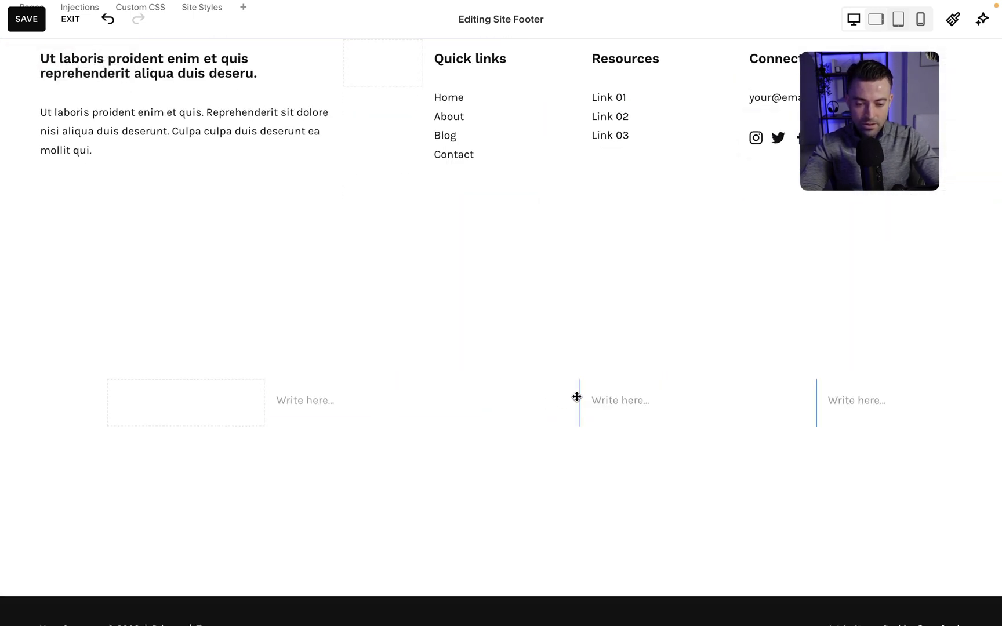
click(576, 397)
drag(271, 394, 407, 387)
drag(195, 395, 232, 395)
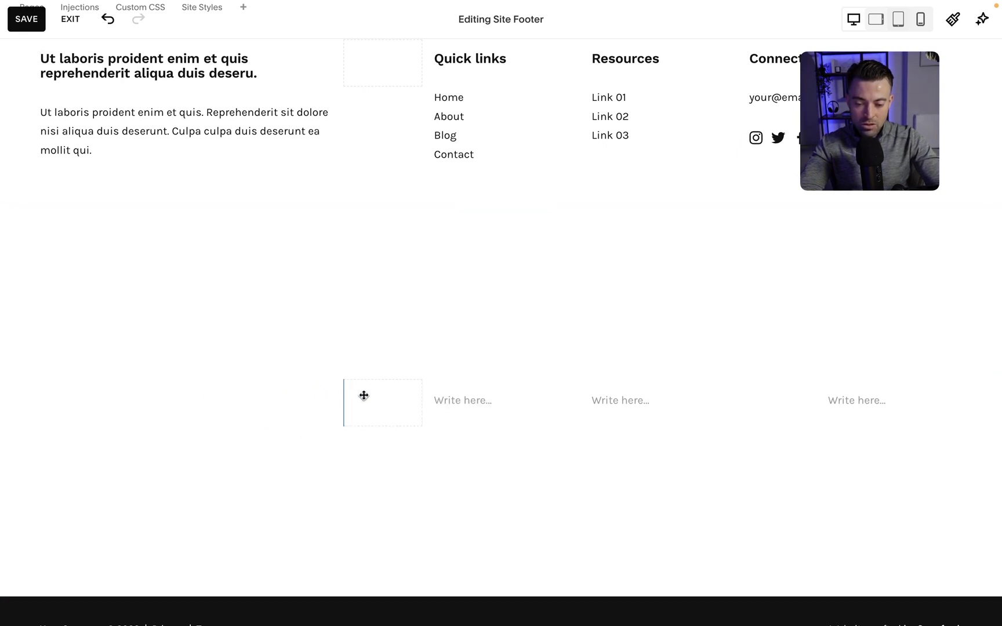
Copy the footer heading and paragraph into the first new block, making the first line Heading 4
scroll(98, 227, up, 2)
click(98, 228)
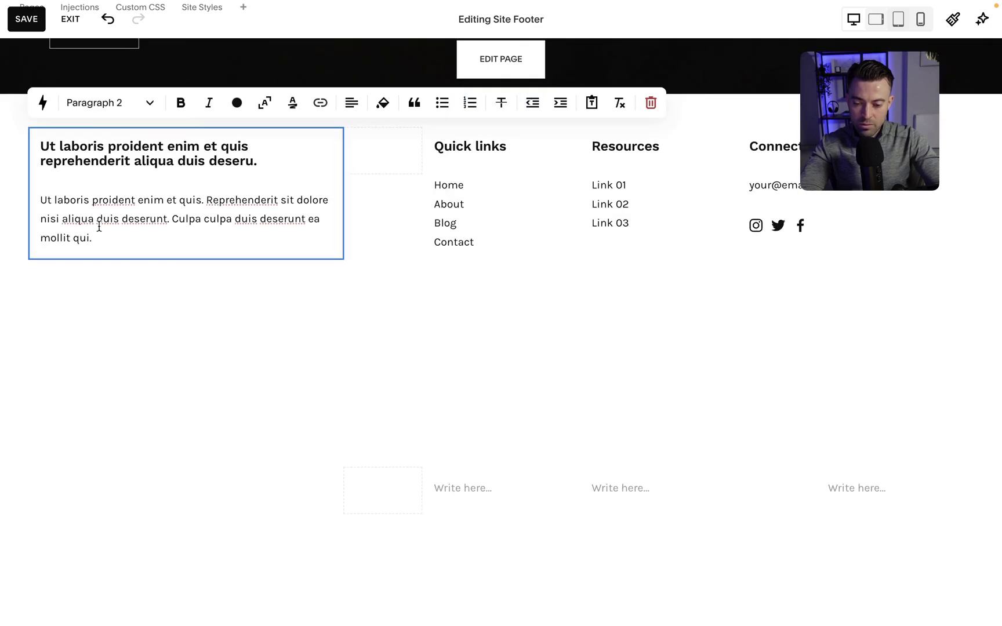
drag(98, 237, 42, 148)
key(ctrl+c)
click(237, 422)
key(ctrl+v)
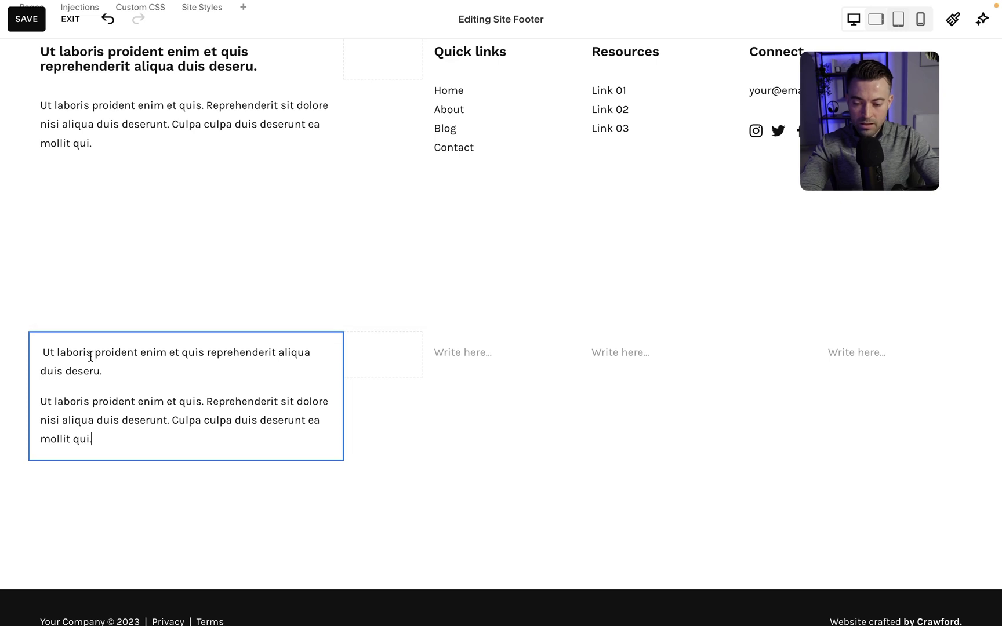
triple_click(71, 352)
click(126, 313)
click(102, 434)
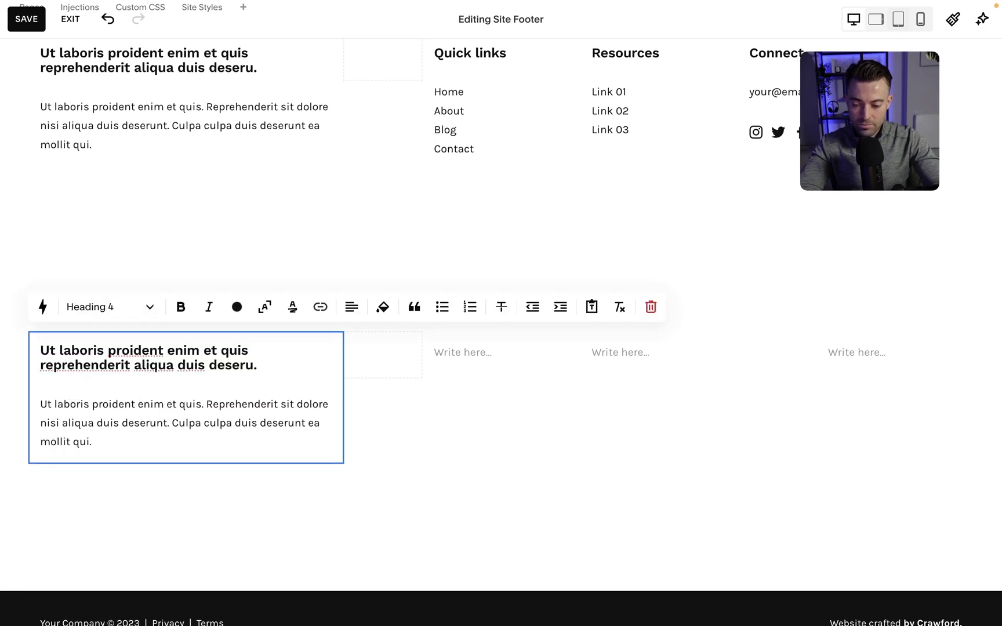
click(475, 466)
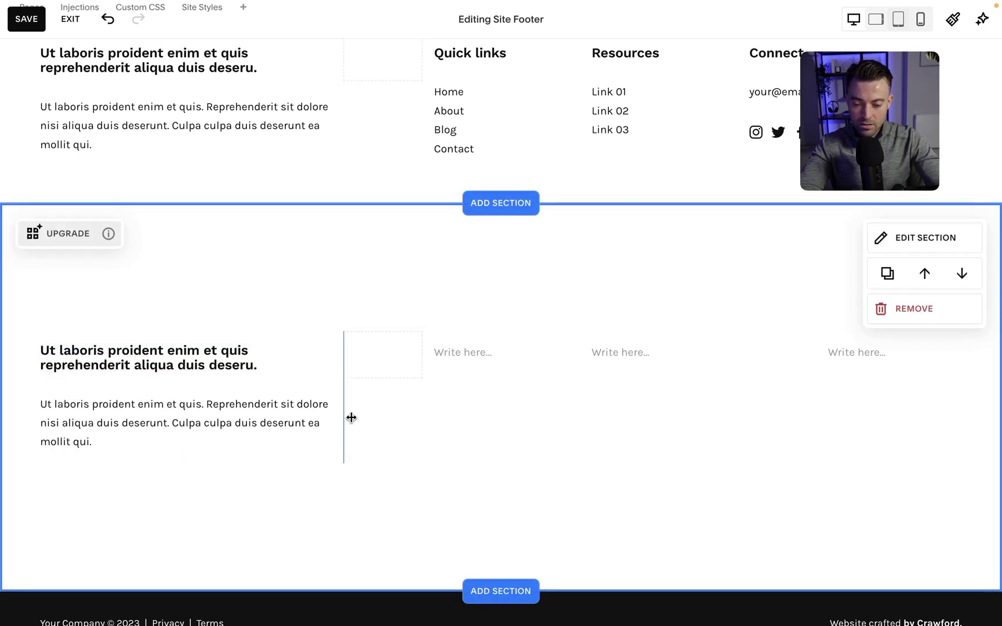
Copy the Quick links list (Home, About, Blog, Contact) into the second-column block
scroll(485, 376, up, 1)
click(506, 163)
click(506, 164)
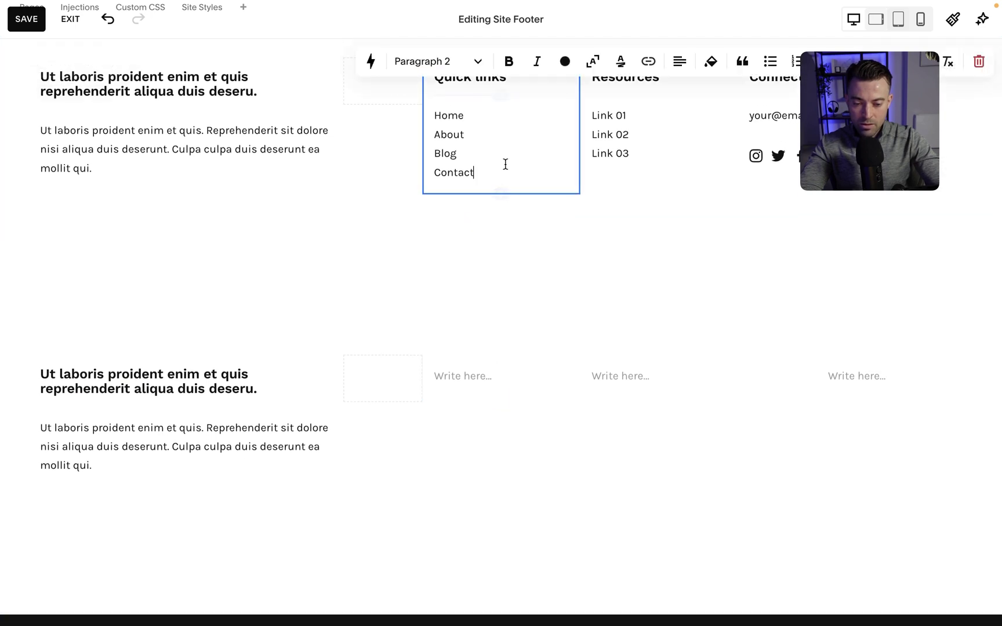
drag(505, 163, 430, 87)
key(ctrl+c)
click(477, 378)
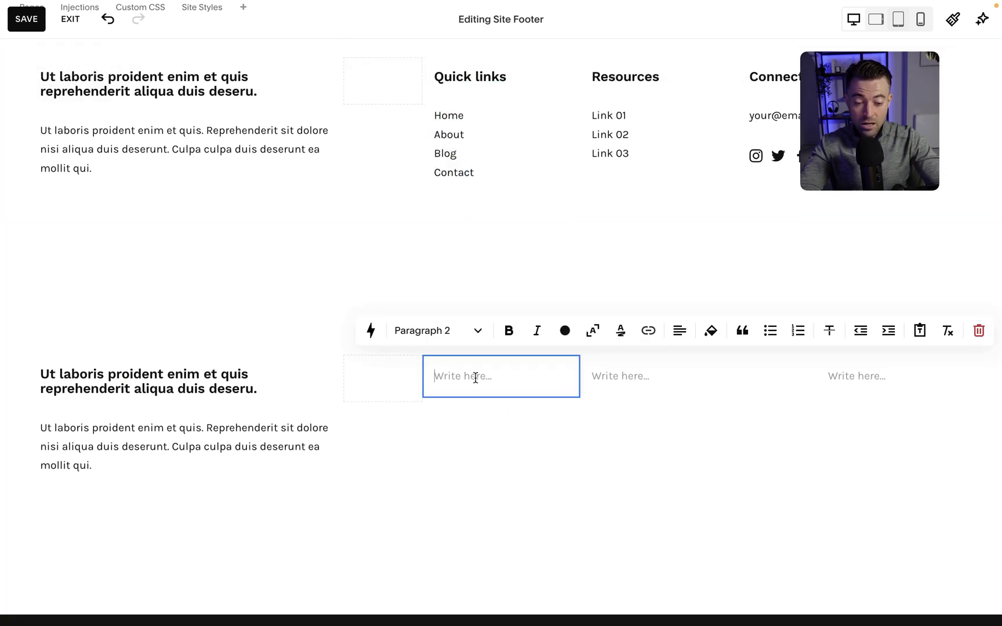
key(ctrl+v)
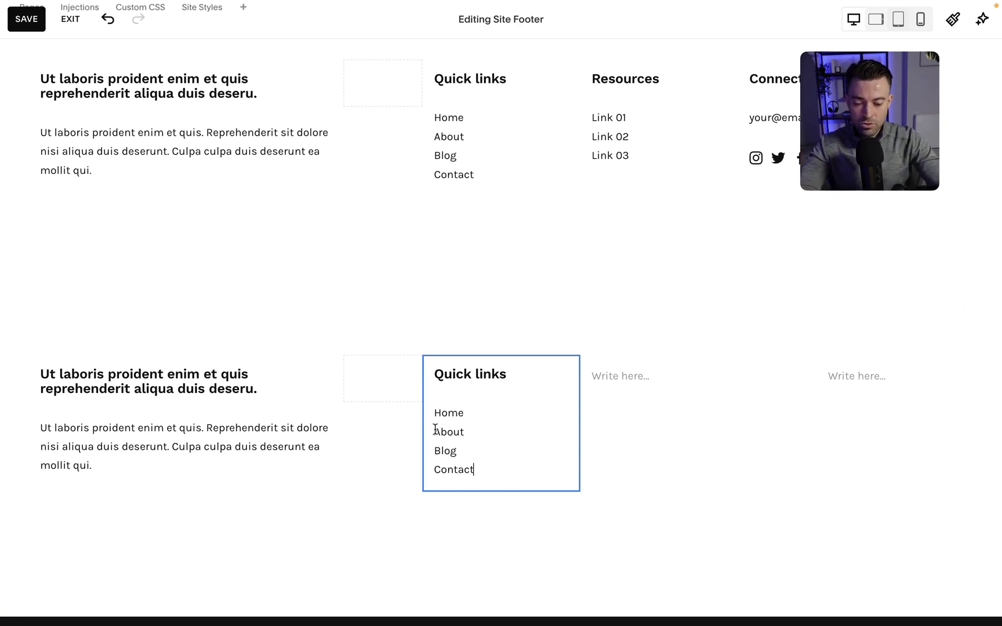
click(435, 429)
key(BackSpace)
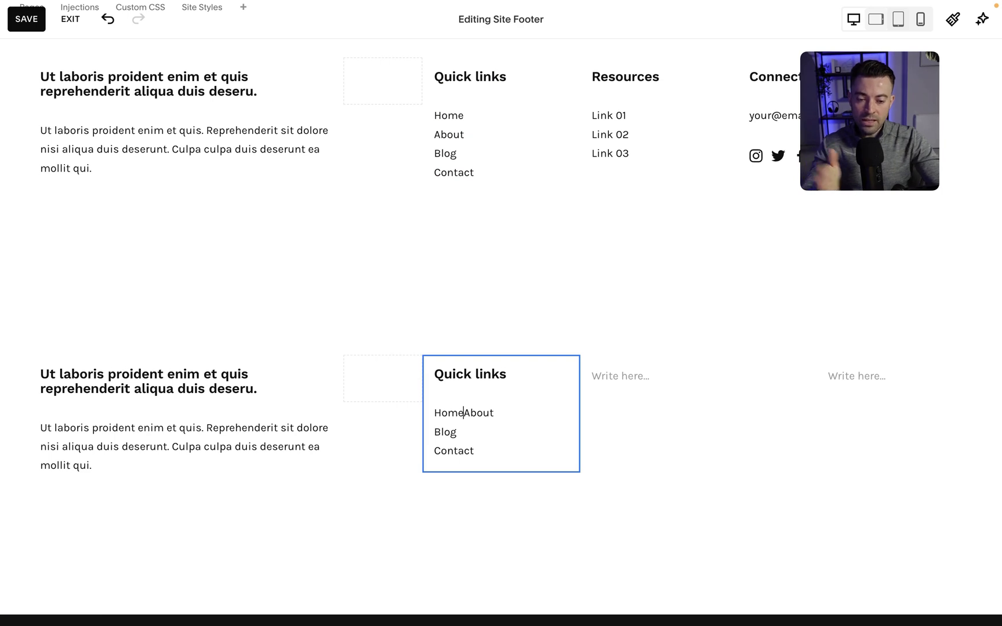
key(Return)
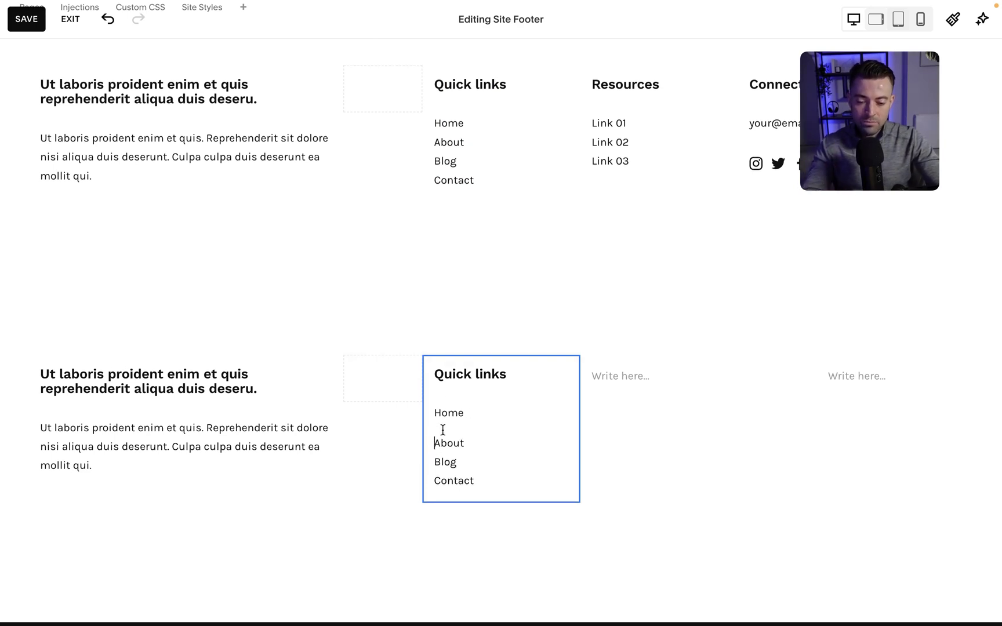
key(BackSpace)
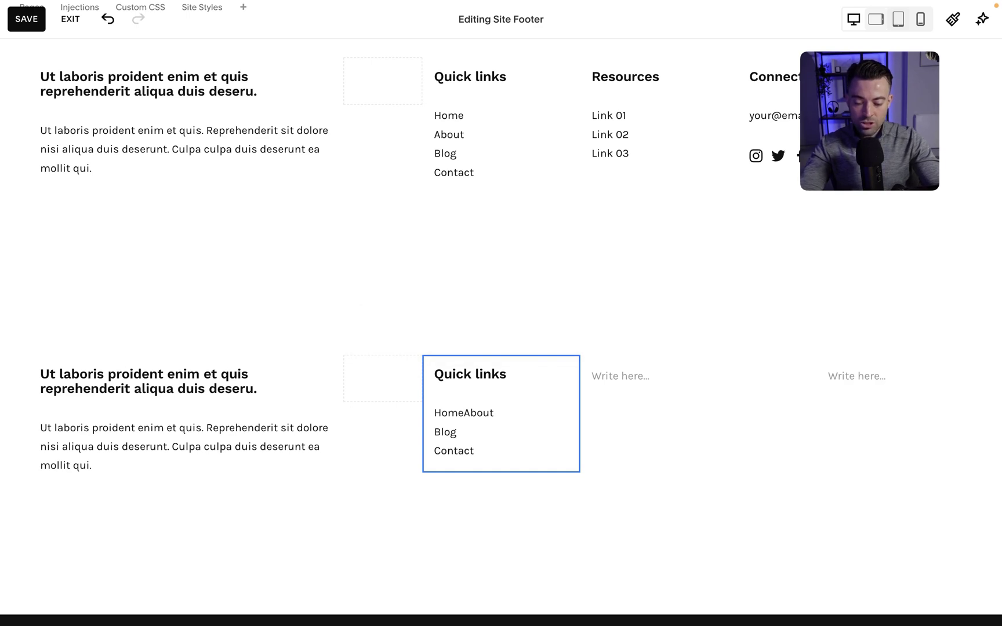
key(Return)
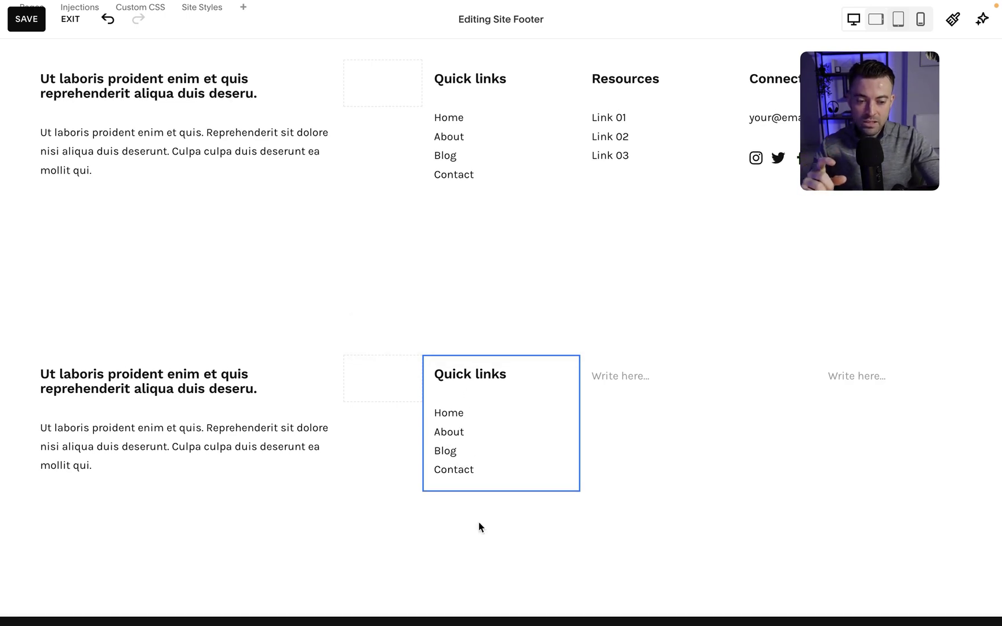
key(Escape)
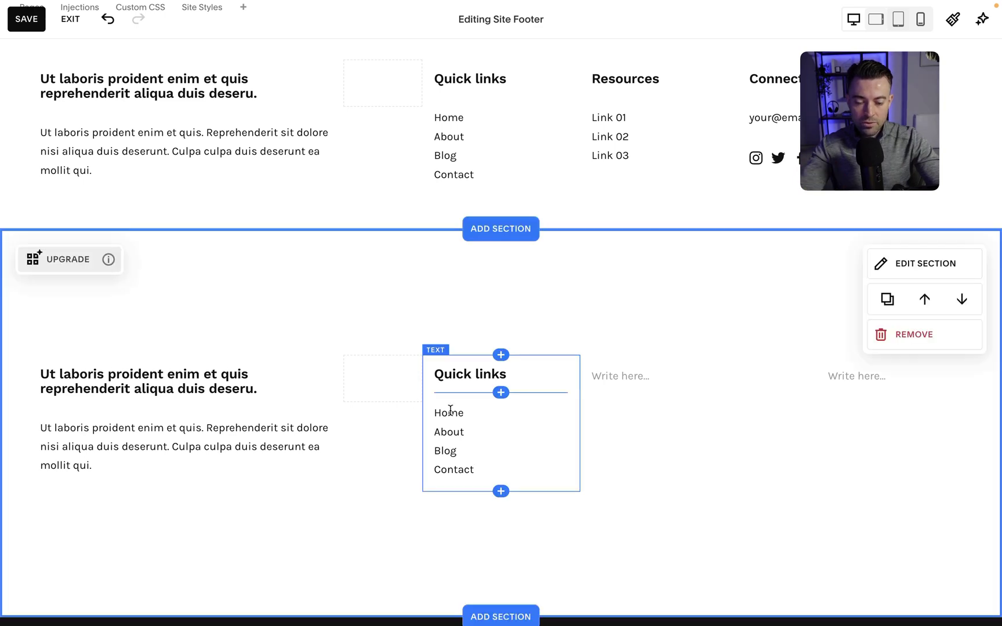
Link Home in the new Quick links list to the /home page
double_click(451, 411)
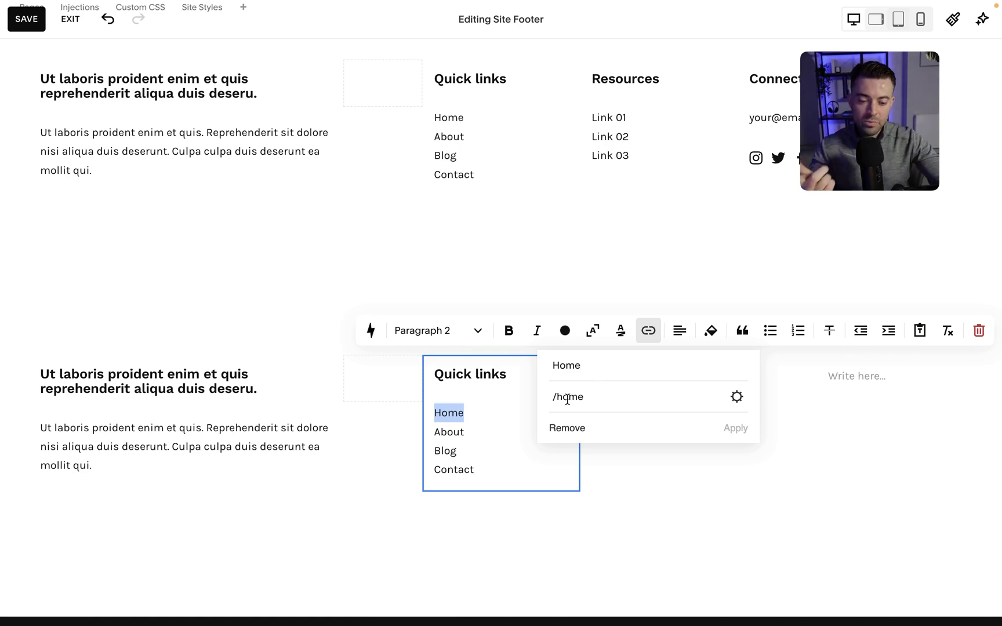
click(568, 397)
key(BackSpace)
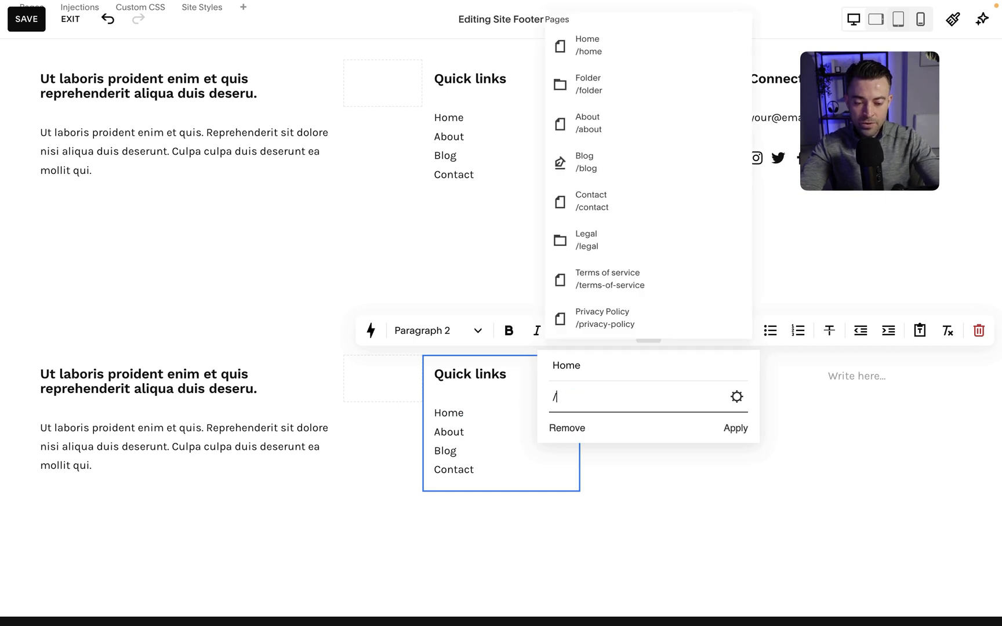
click(625, 58)
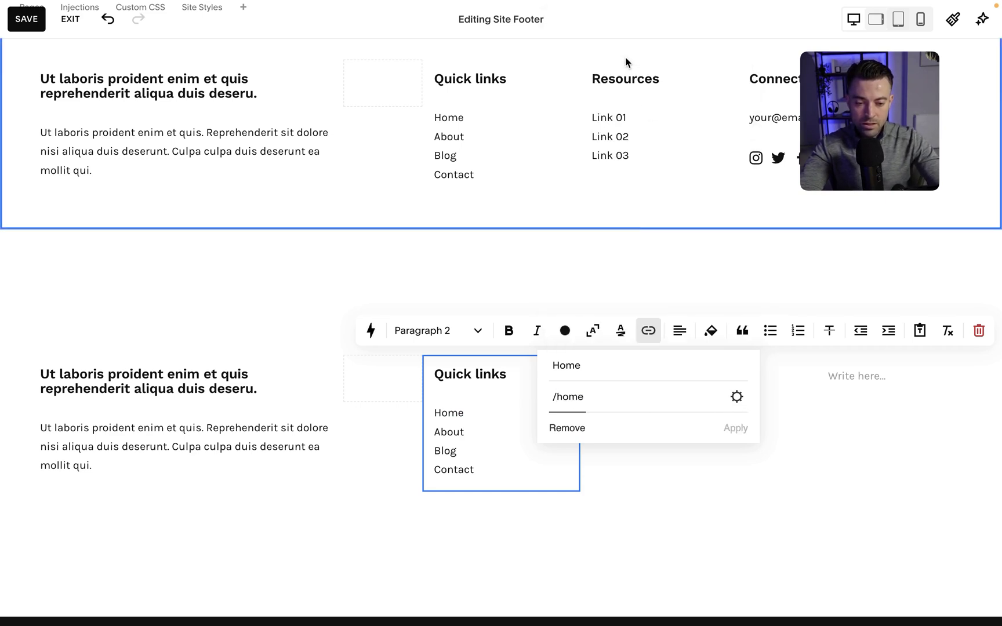
click(705, 471)
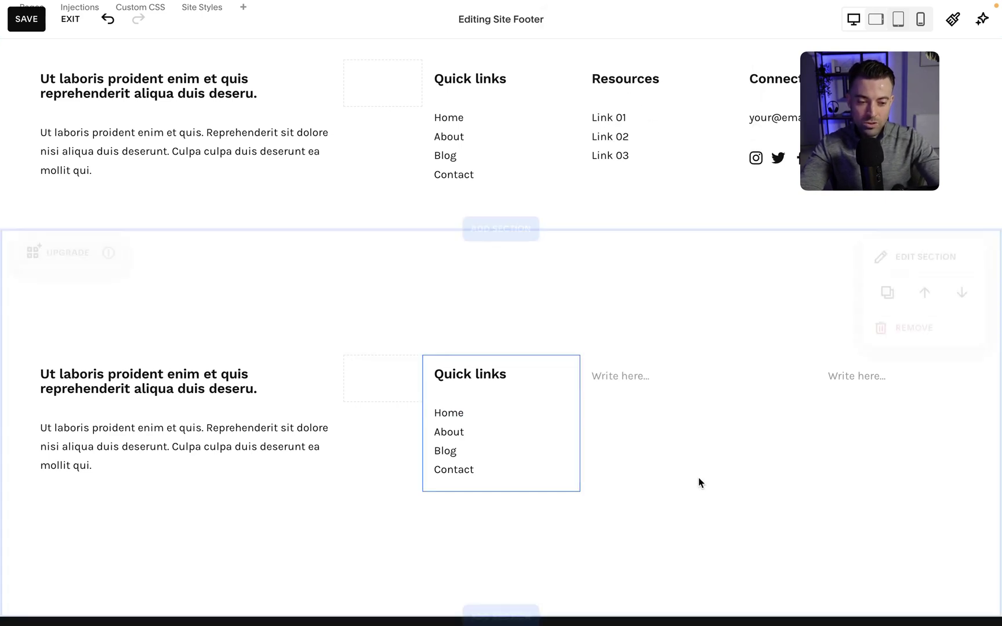
click(637, 156)
key(ctrl+a)
key(ctrl+c)
click(621, 376)
key(ctrl+v)
drag(591, 413, 603, 418)
key(ctrl+k)
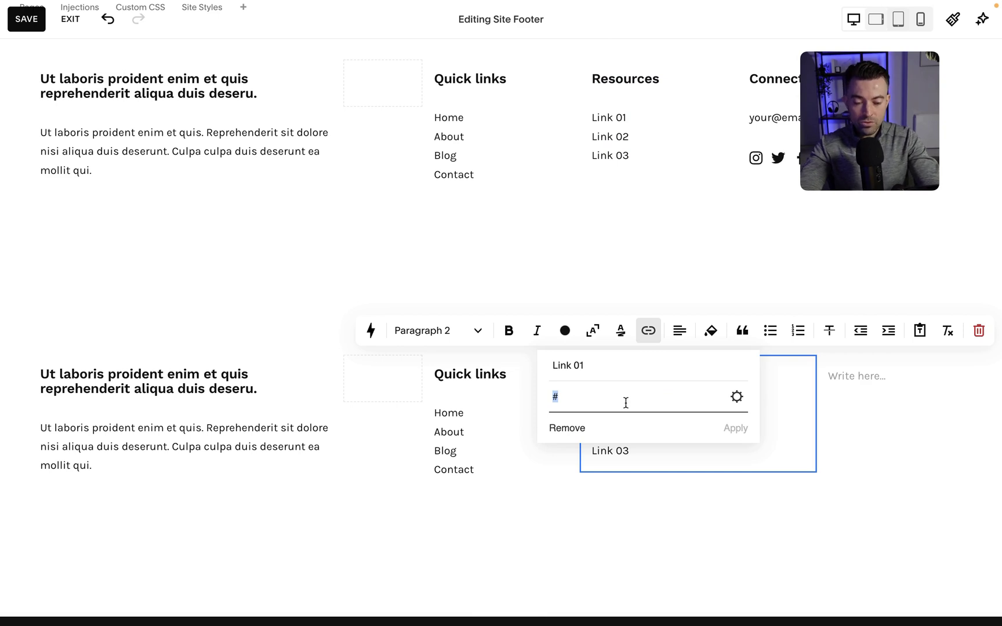
click(736, 397)
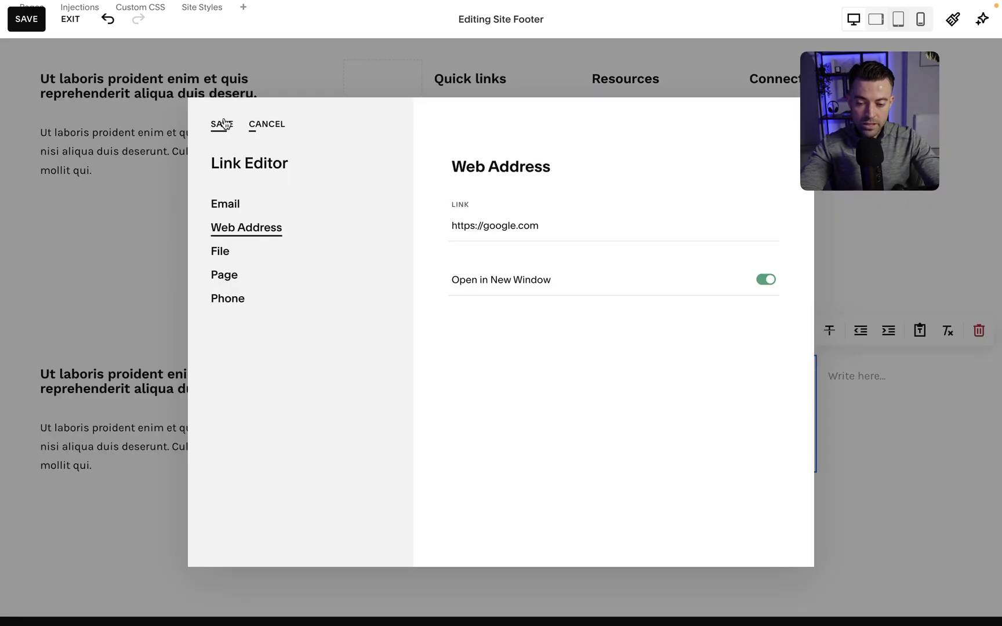
click(221, 122)
click(742, 436)
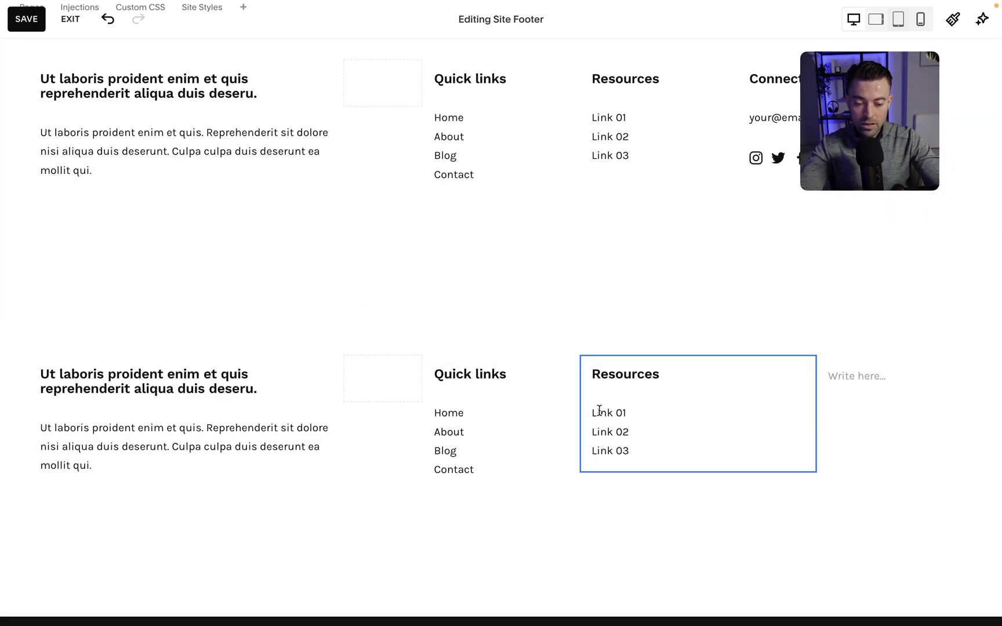
Widen the empty fourth-column block to the left
click(862, 374)
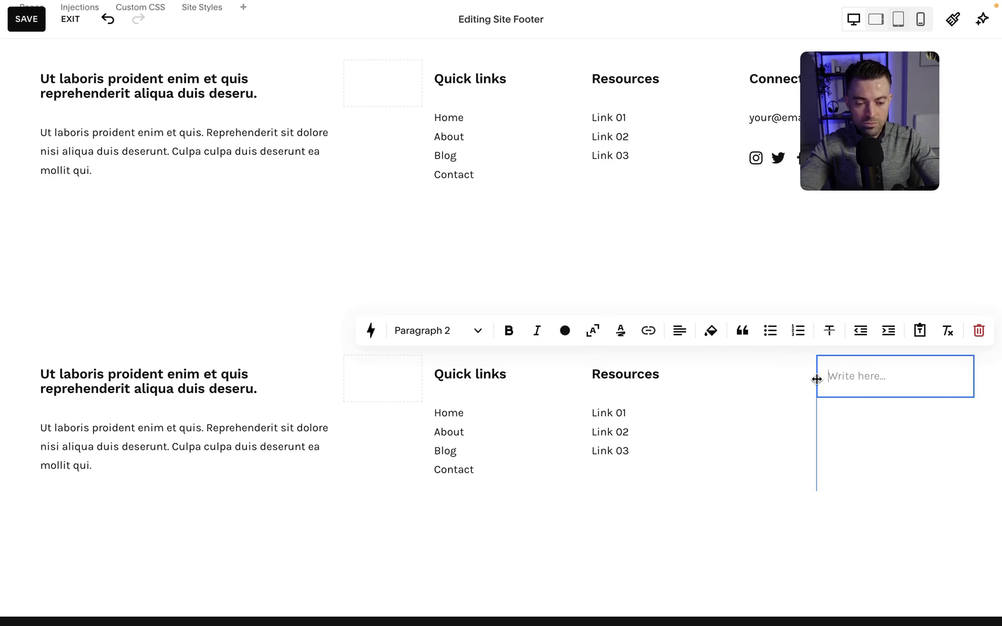
drag(805, 380, 763, 381)
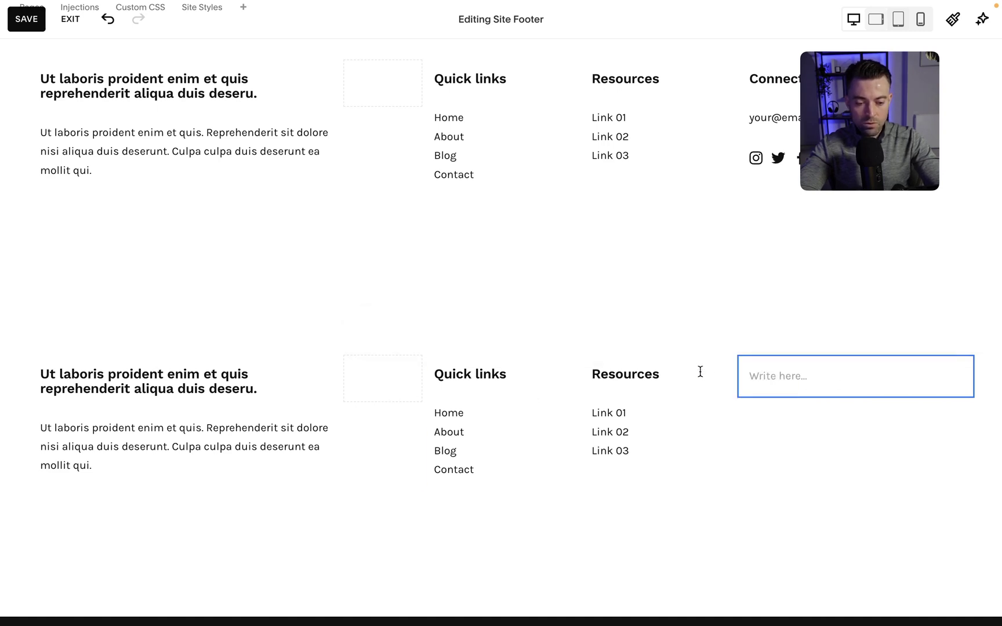
scroll(756, 113, up, 5)
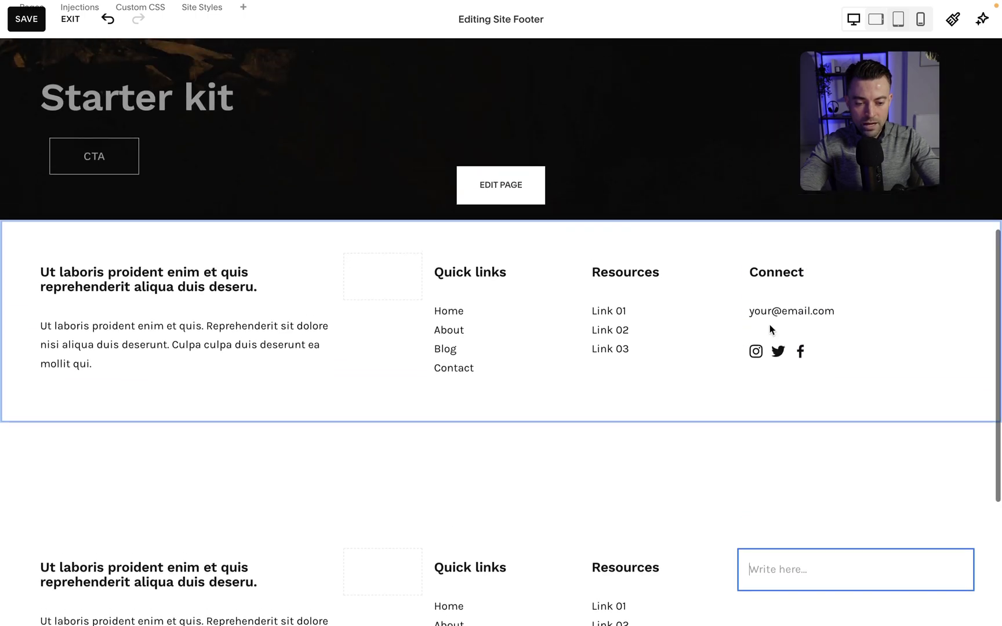
Copy the Connect heading and contact email into the fourth-column block
click(772, 311)
drag(852, 311, 732, 266)
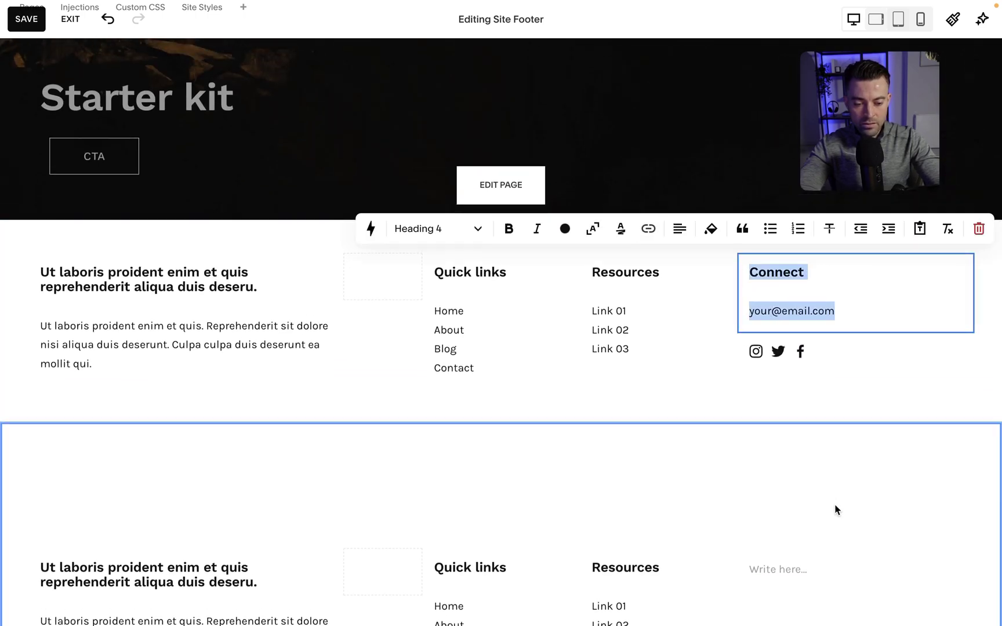
key(ctrl+c)
scroll(835, 510, down, 3)
click(787, 441)
click(787, 445)
key(ctrl+v)
click(796, 536)
drag(856, 498, 856, 500)
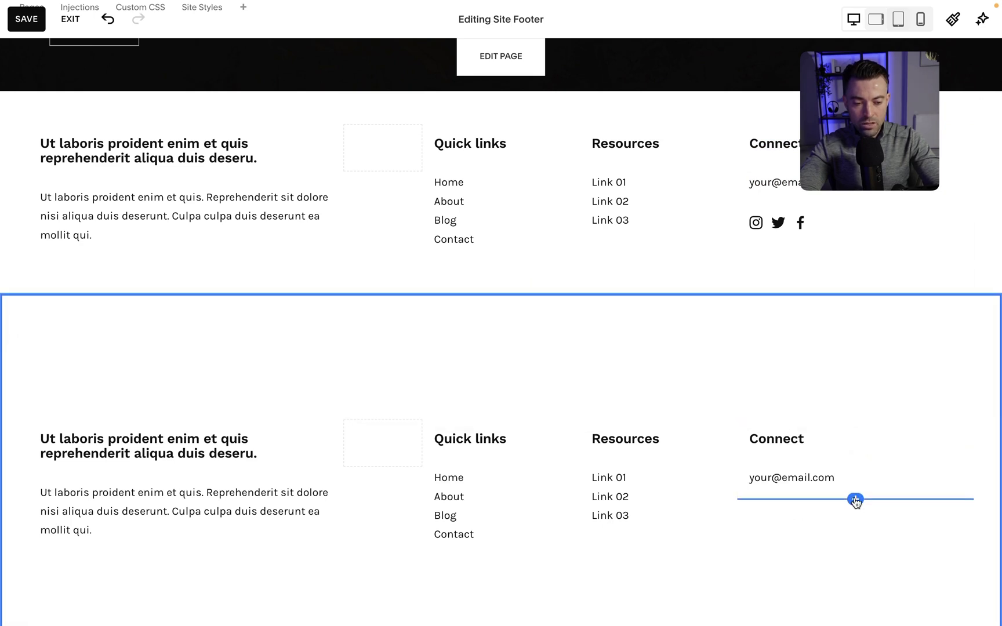
Add a left-aligned Social Links block under Connect
click(856, 499)
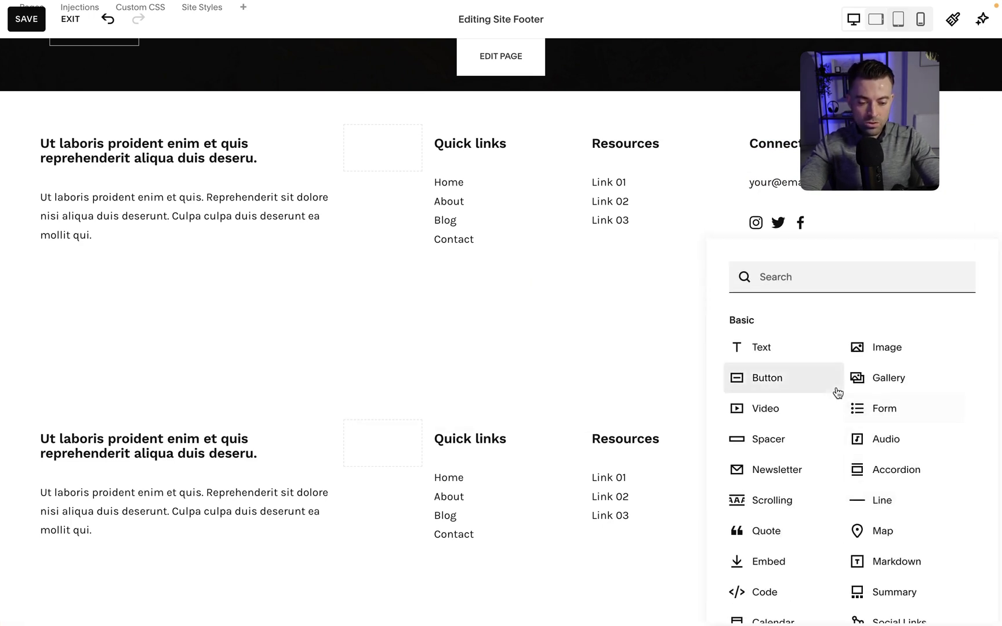
text(social)
click(765, 325)
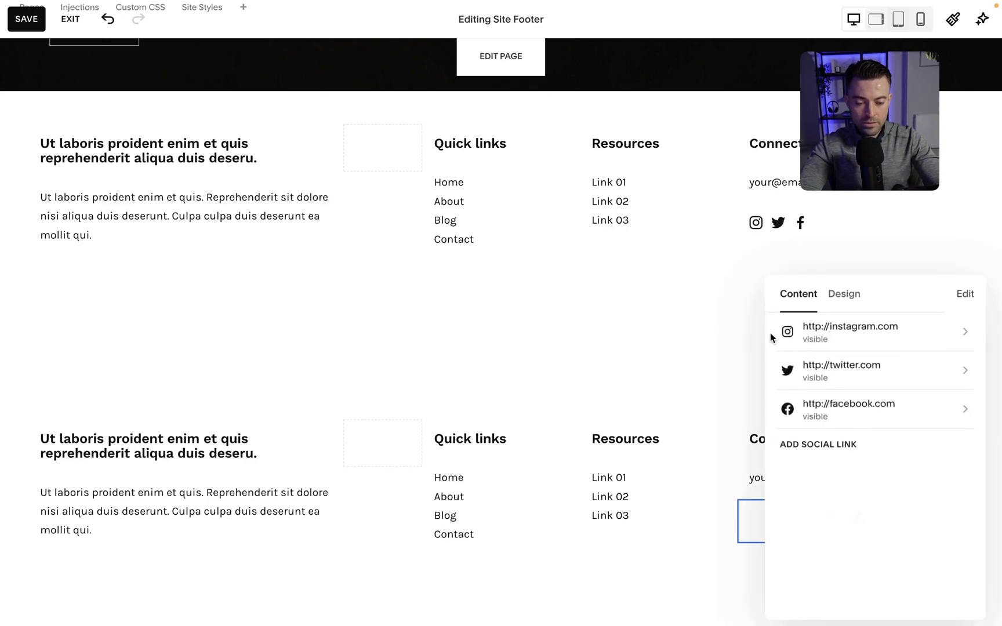
click(837, 305)
click(809, 411)
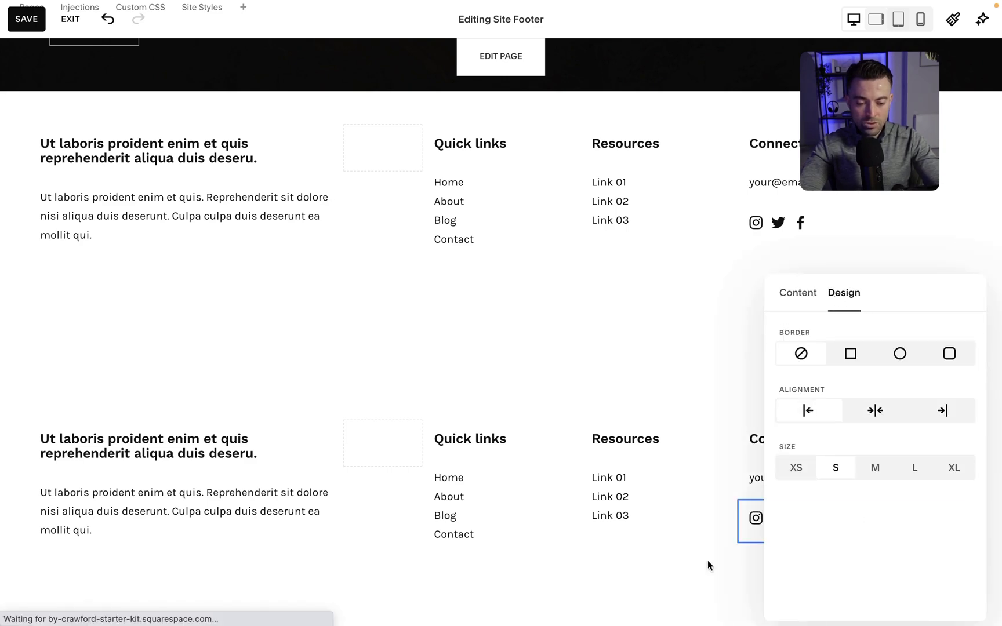
click(707, 570)
Set the duplicate footer section's height to S
scroll(707, 569, down, 2)
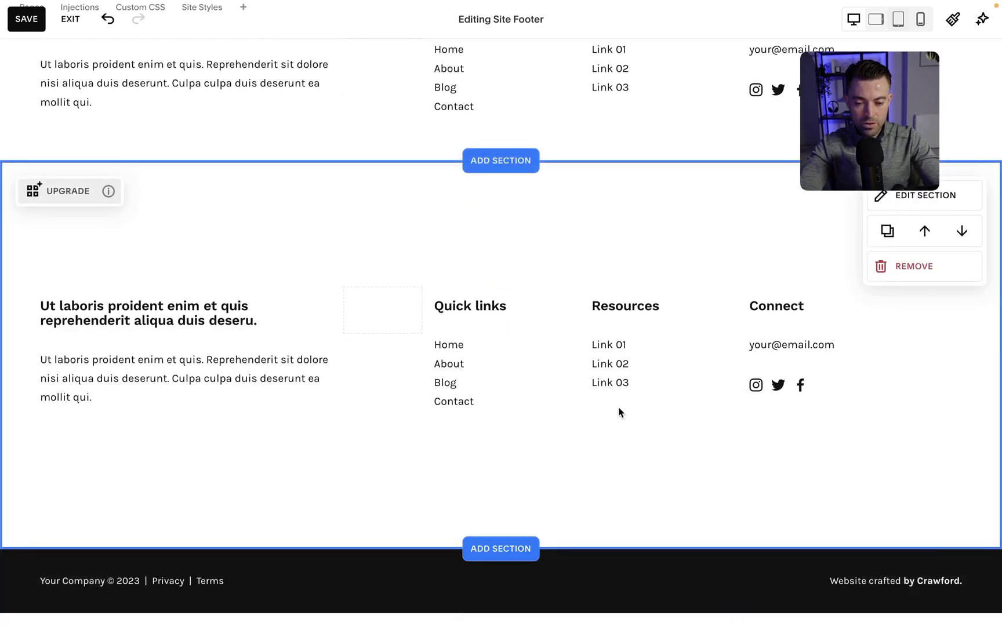
click(921, 194)
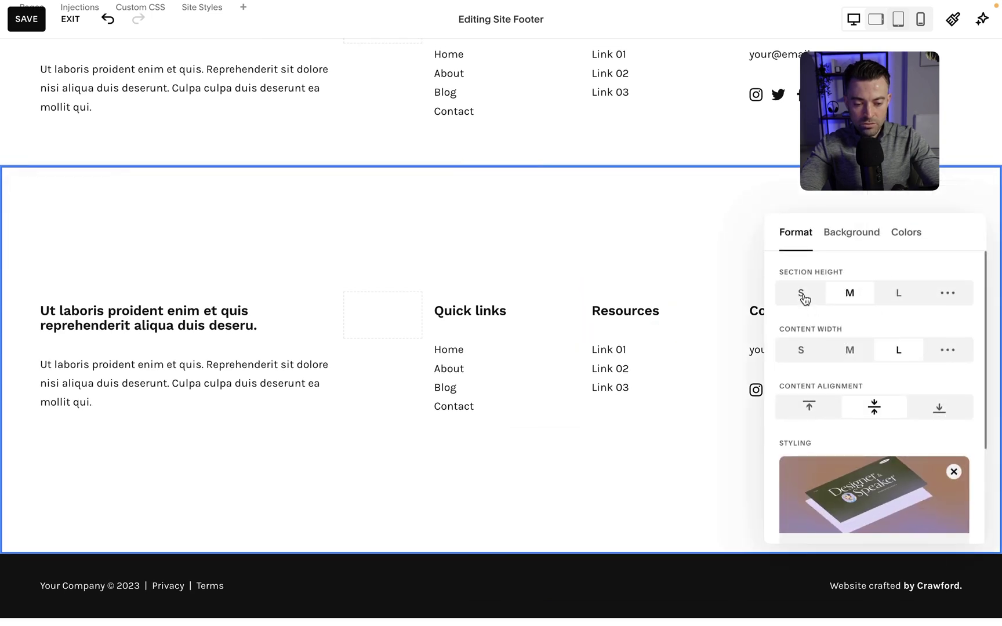
click(801, 292)
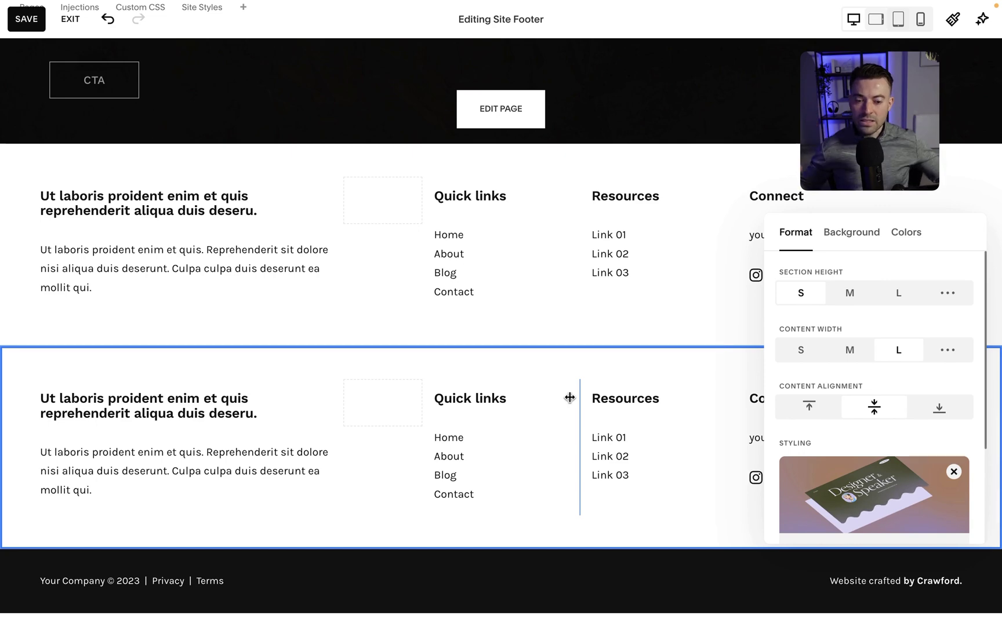
click(512, 416)
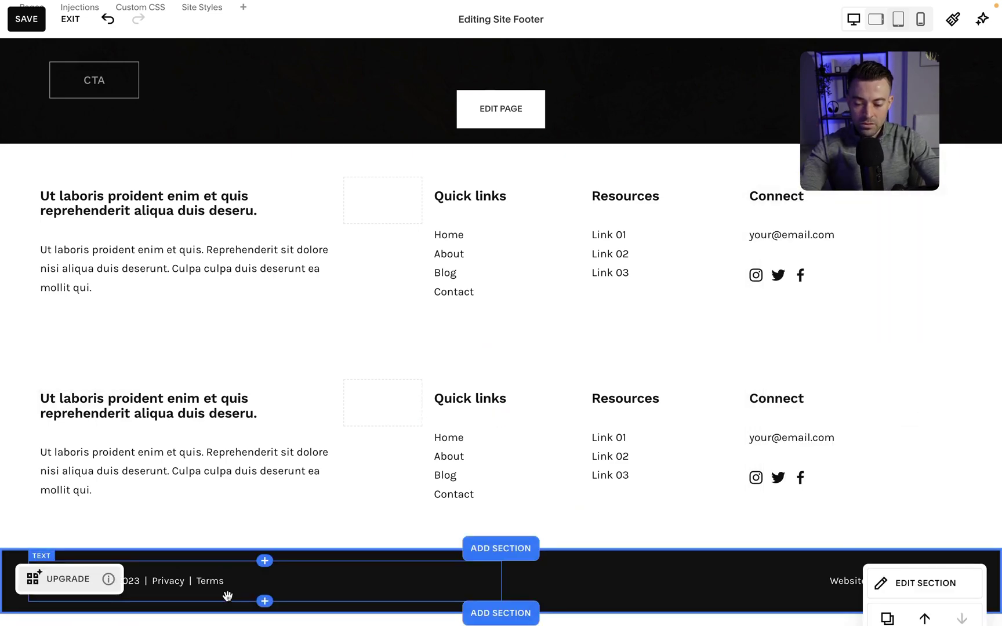
Add another blank footer section and shrink its height to 10
click(514, 552)
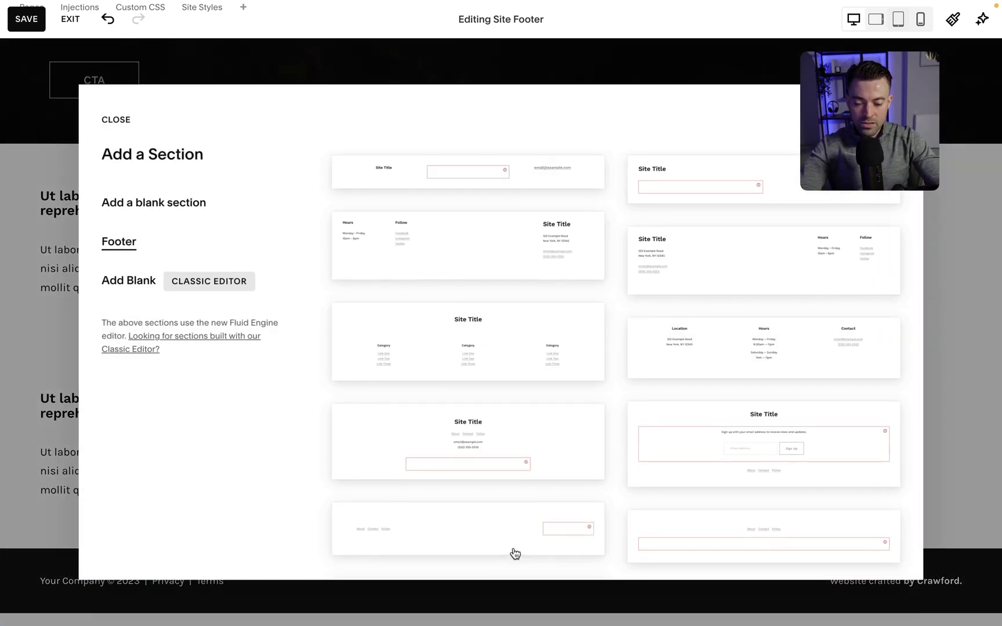
click(127, 282)
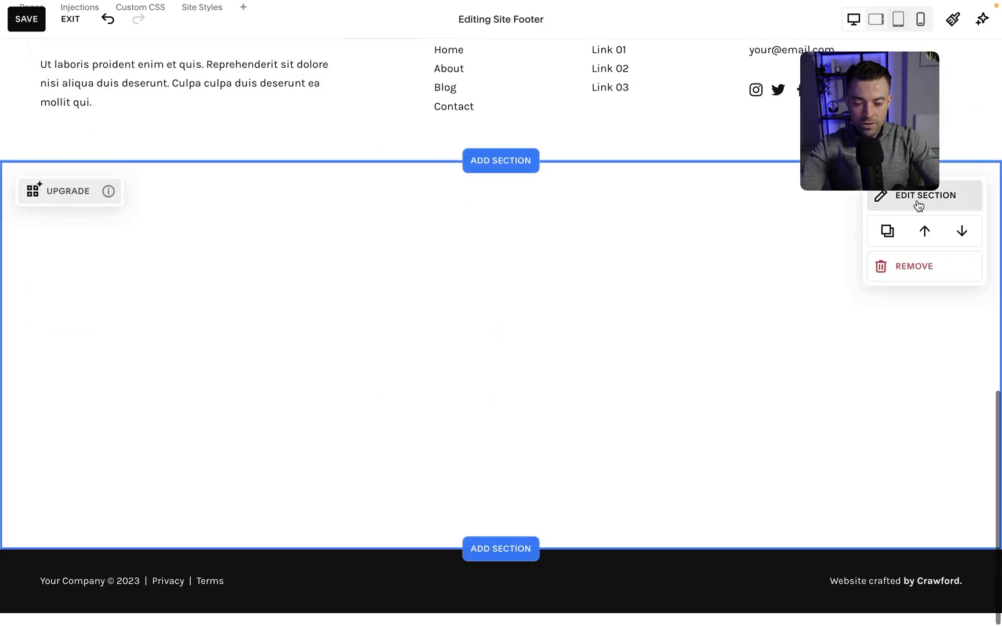
click(918, 200)
click(936, 344)
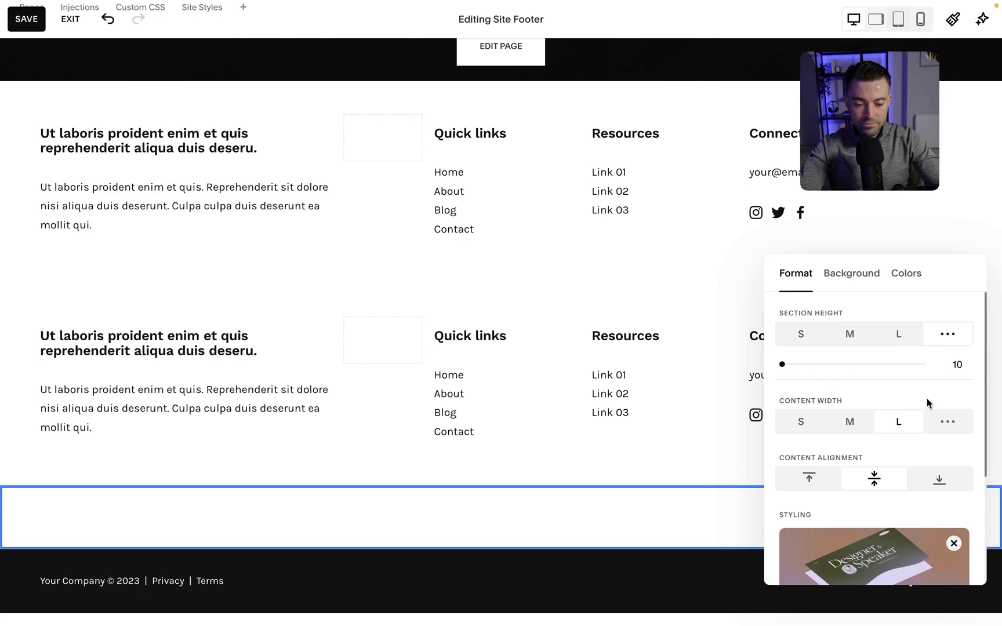
click(411, 498)
Apply the Darkest 1 colour theme to the blank section after trying Dark 1 and Light 1
click(901, 521)
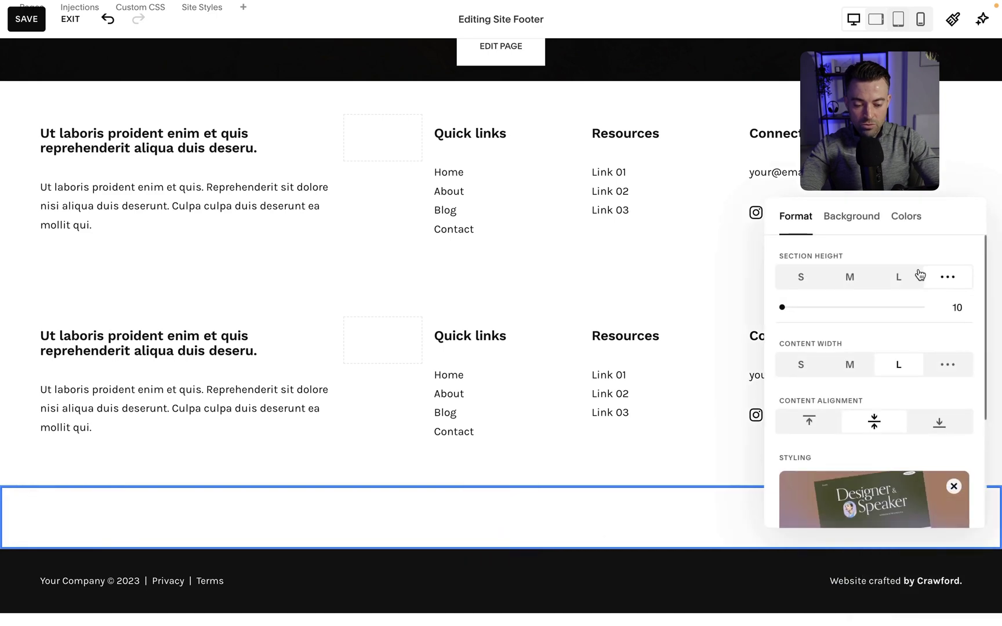
click(905, 216)
scroll(909, 432, down, 2)
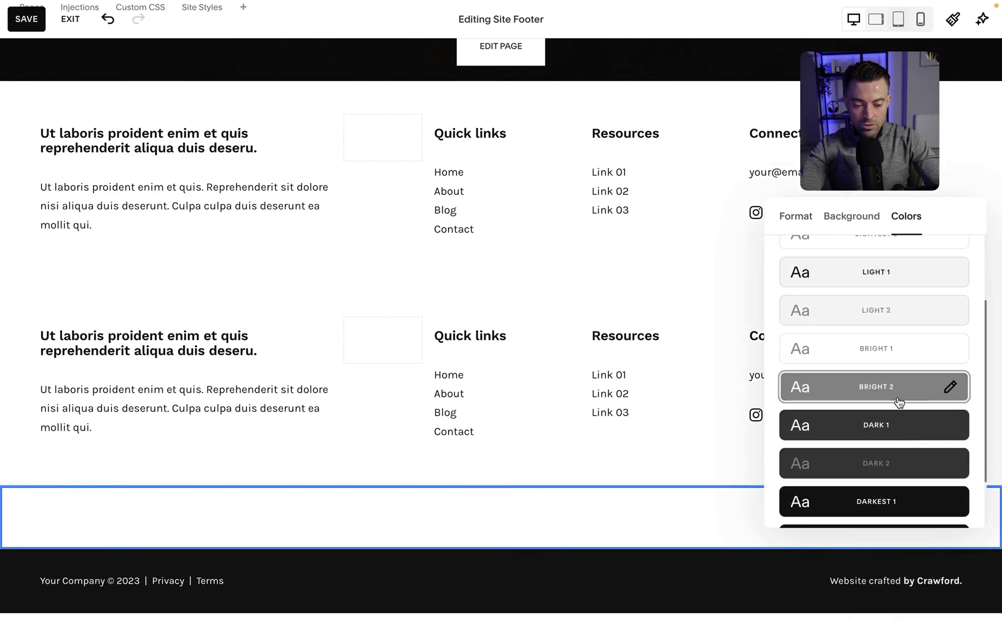
click(884, 427)
click(867, 274)
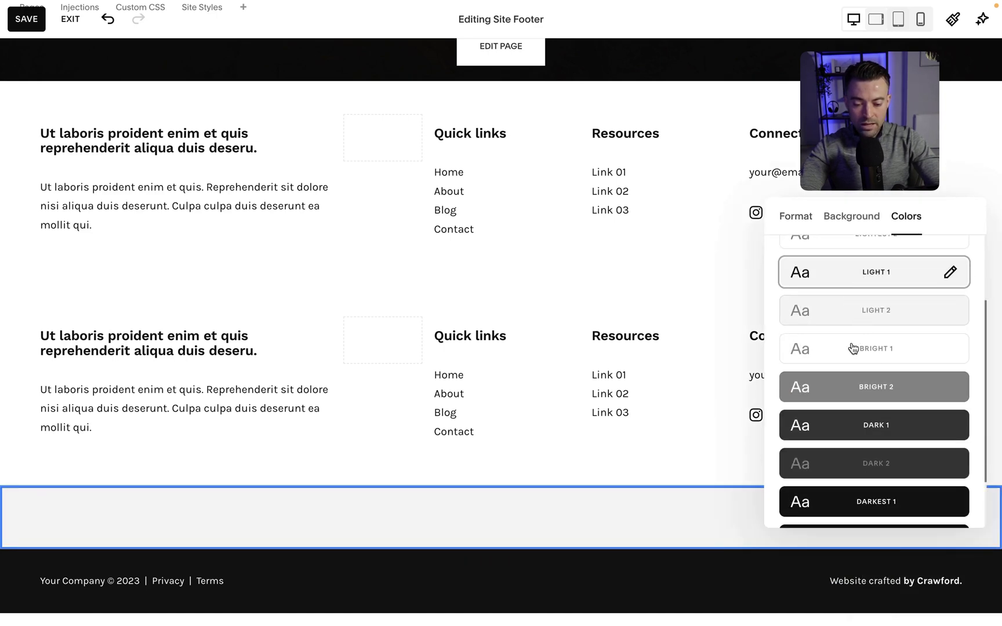
scroll(854, 502, down, 1)
click(885, 427)
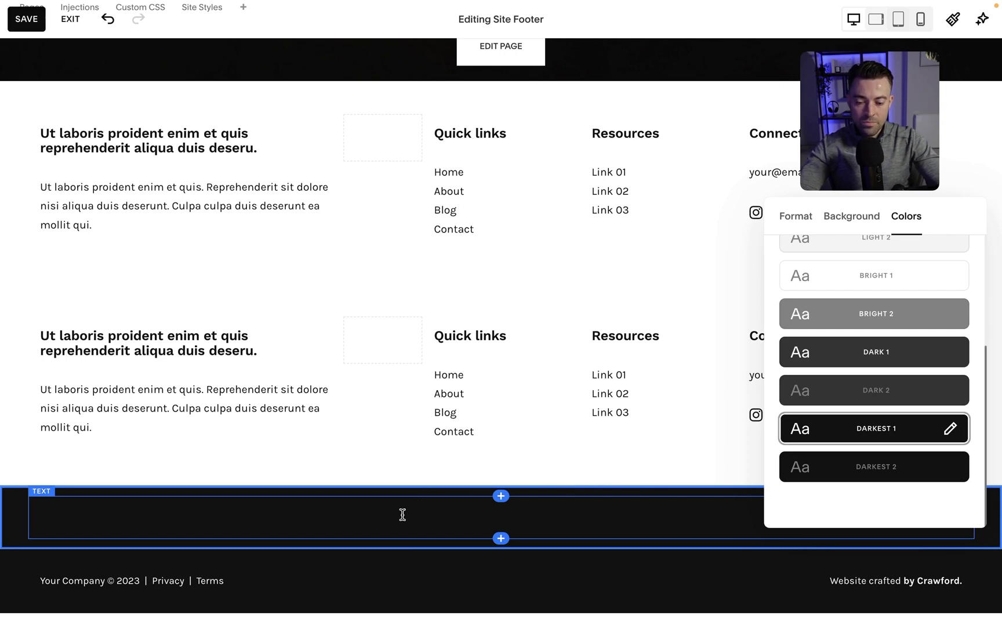
Paste the copyright line into the new bar's text block and style it Paragraph 3
triple_click(230, 575)
click(222, 510)
click(221, 510)
key(ctrl+v)
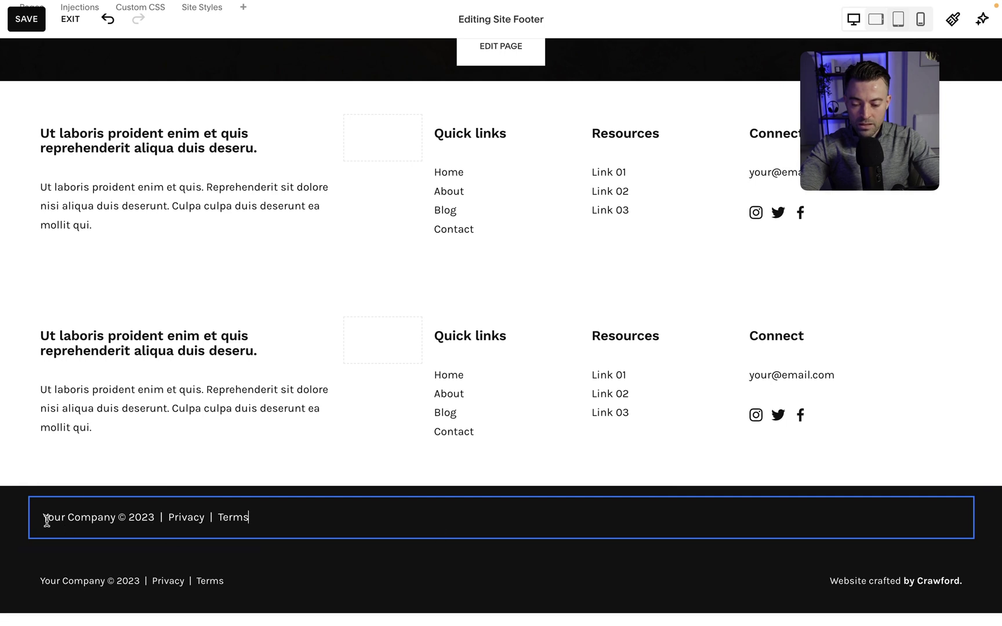
triple_click(71, 513)
click(102, 473)
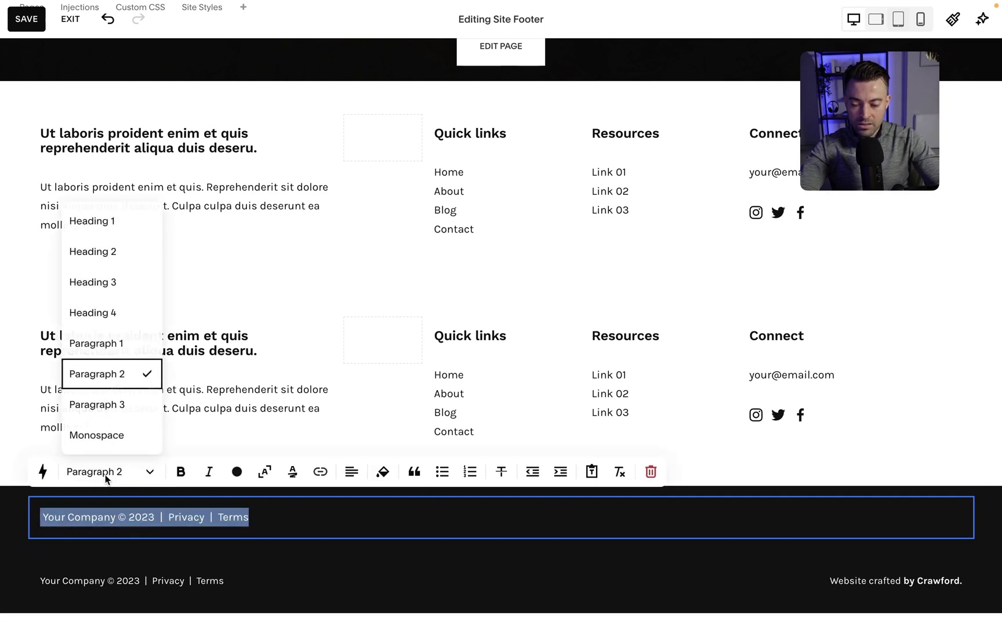
click(114, 416)
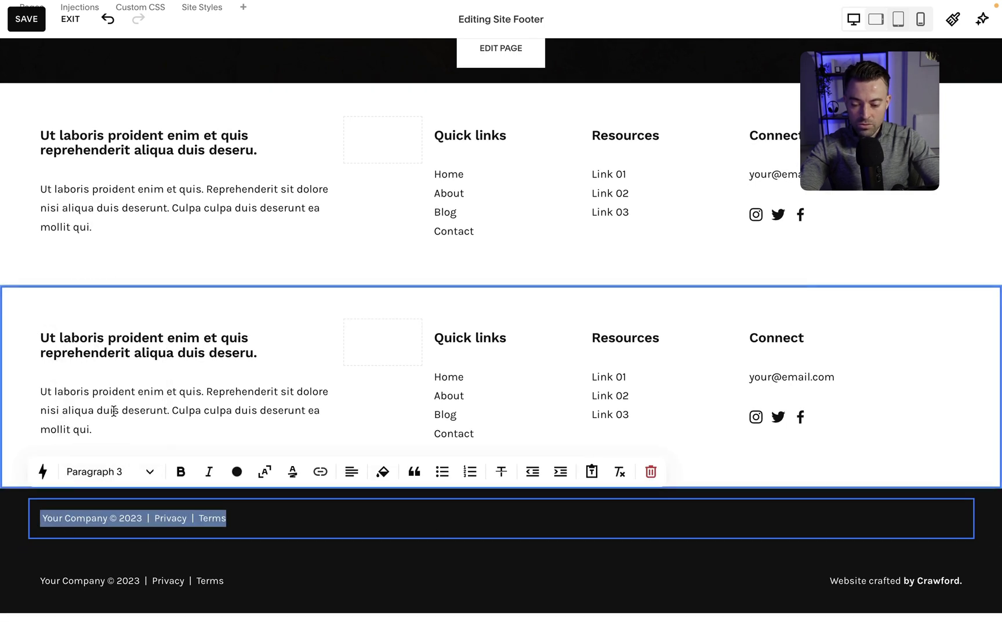
click(24, 525)
Add an empty Text block and place it in the bar's right half beside the copyright
click(501, 536)
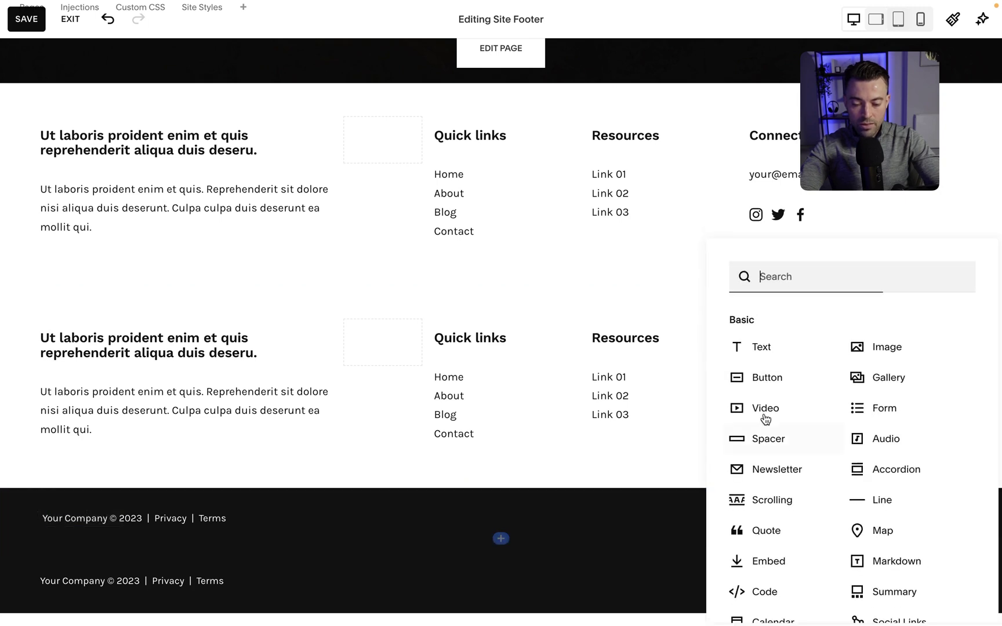
click(773, 352)
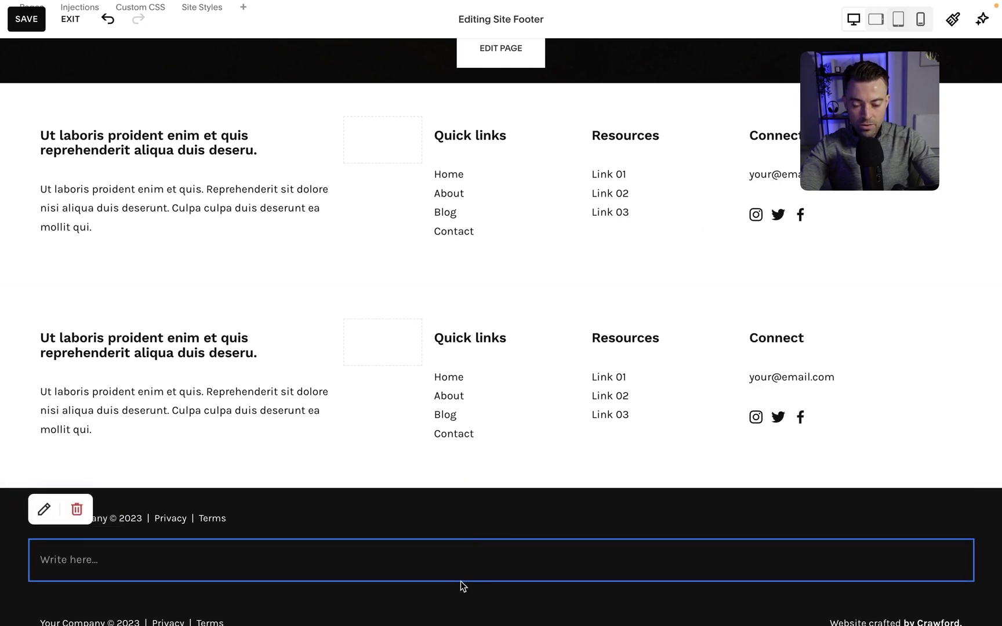
drag(684, 541, 980, 513)
drag(741, 505, 742, 506)
Copy the designer credit line into the right-hand block and right-align it
click(828, 577)
triple_click(826, 579)
key(ctrl+c)
click(651, 516)
key(ctrl+v)
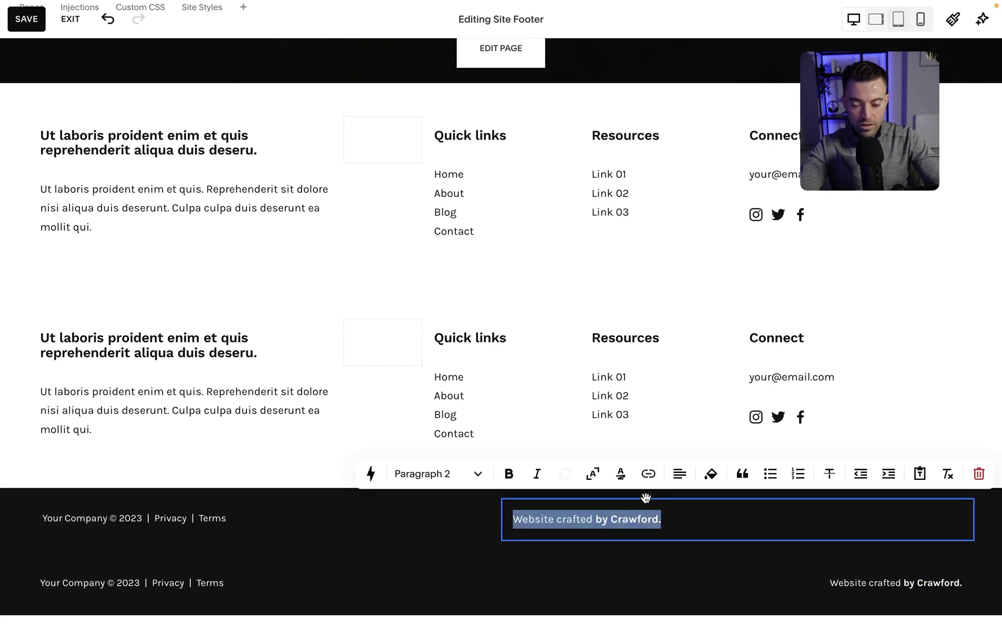
click(678, 472)
click(696, 508)
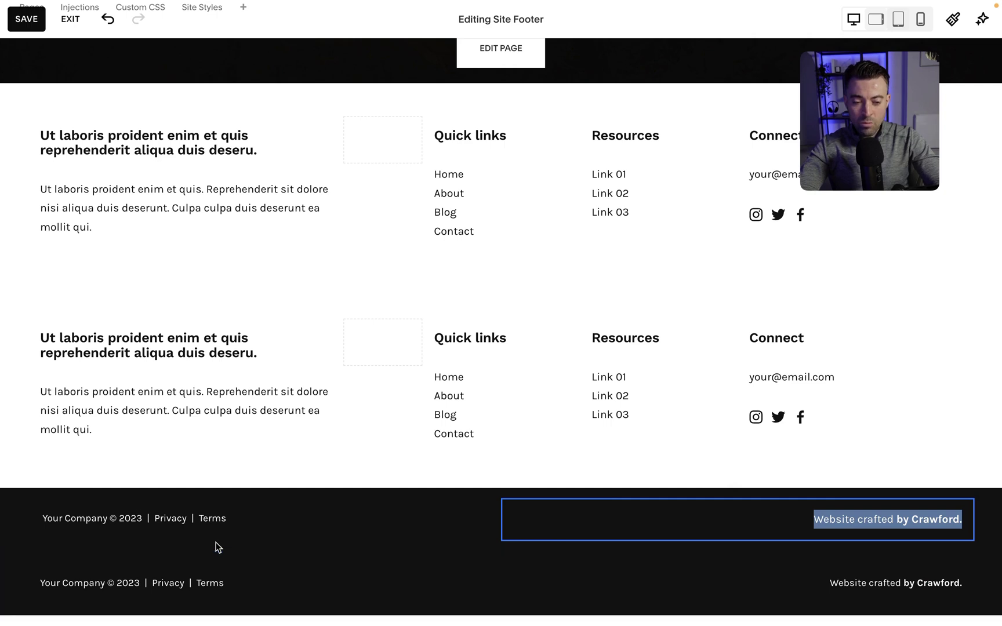
click(148, 580)
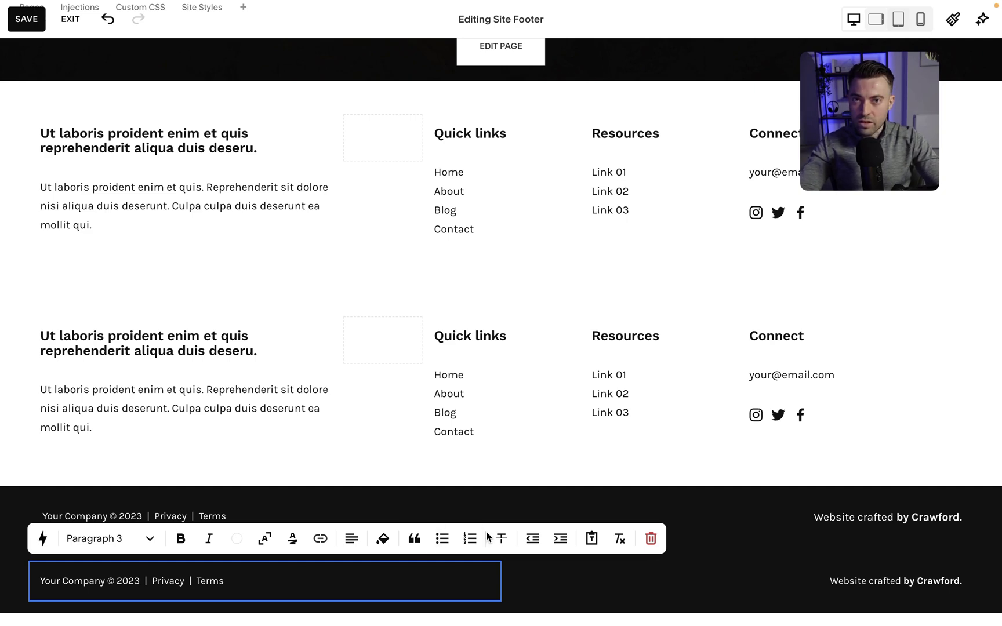
click(849, 300)
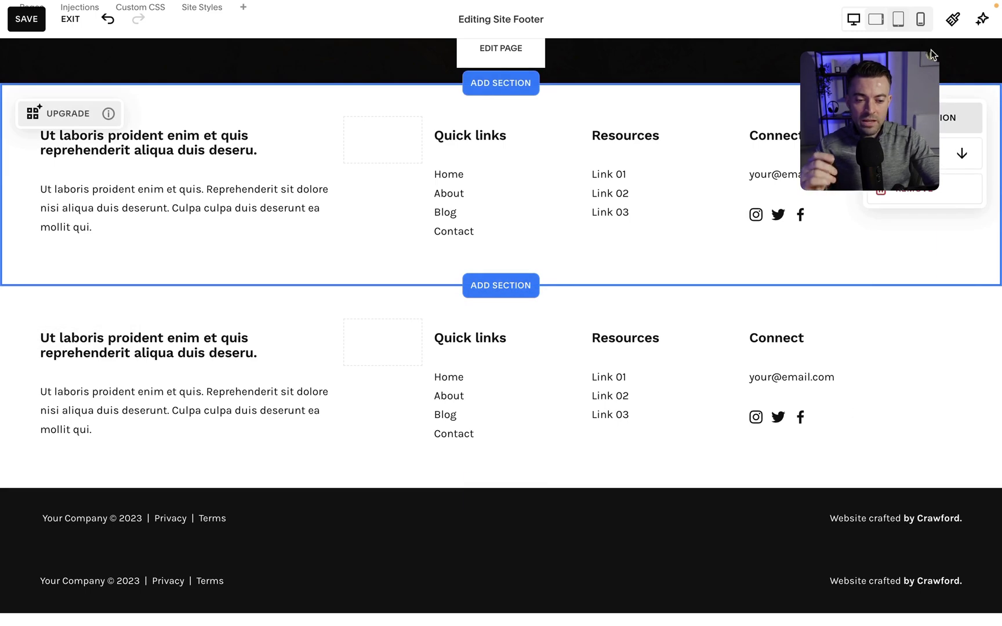
In mobile view, drag the lower black copyright bar above the other one in the footer
click(921, 20)
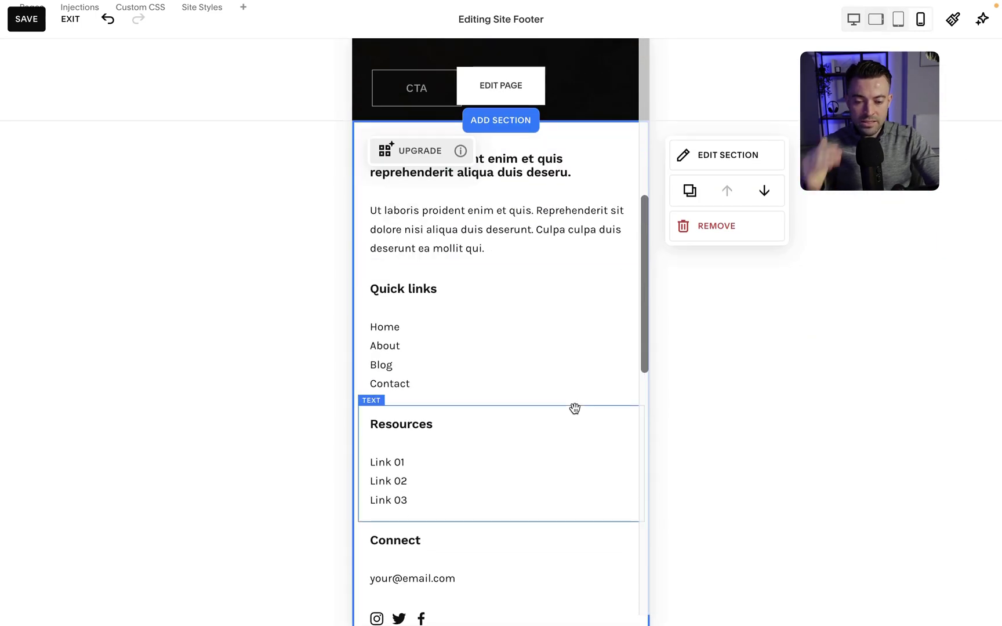
scroll(574, 409, down, 4)
scroll(574, 409, down, 5)
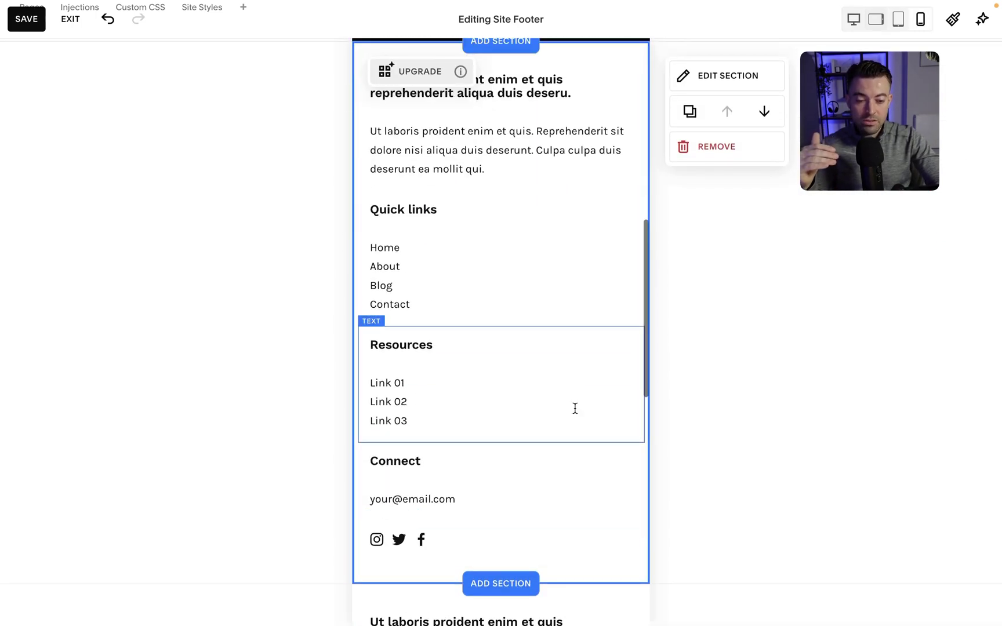
scroll(574, 410, down, 3)
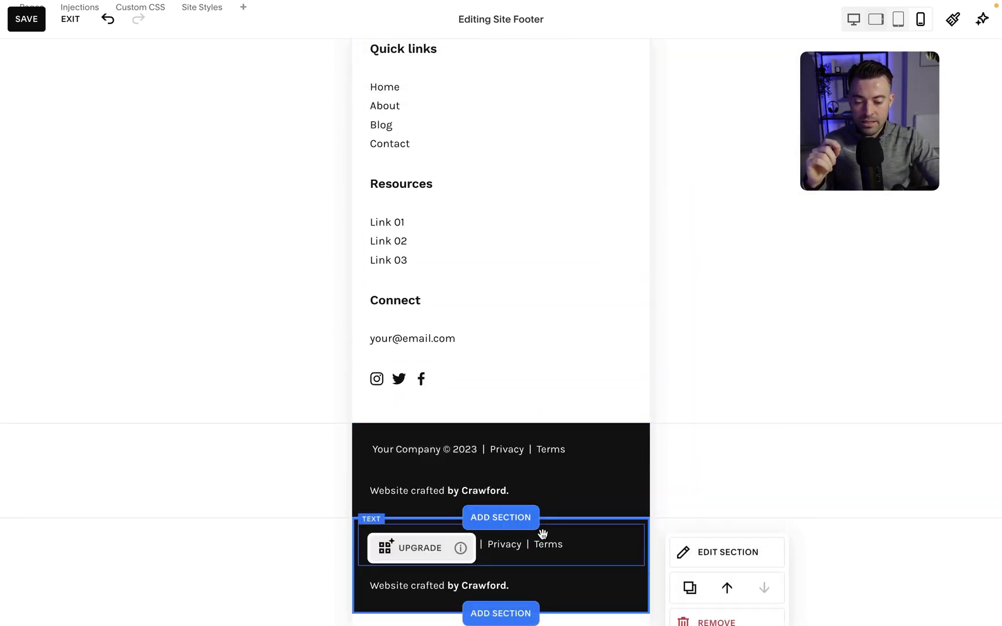
drag(551, 522, 560, 500)
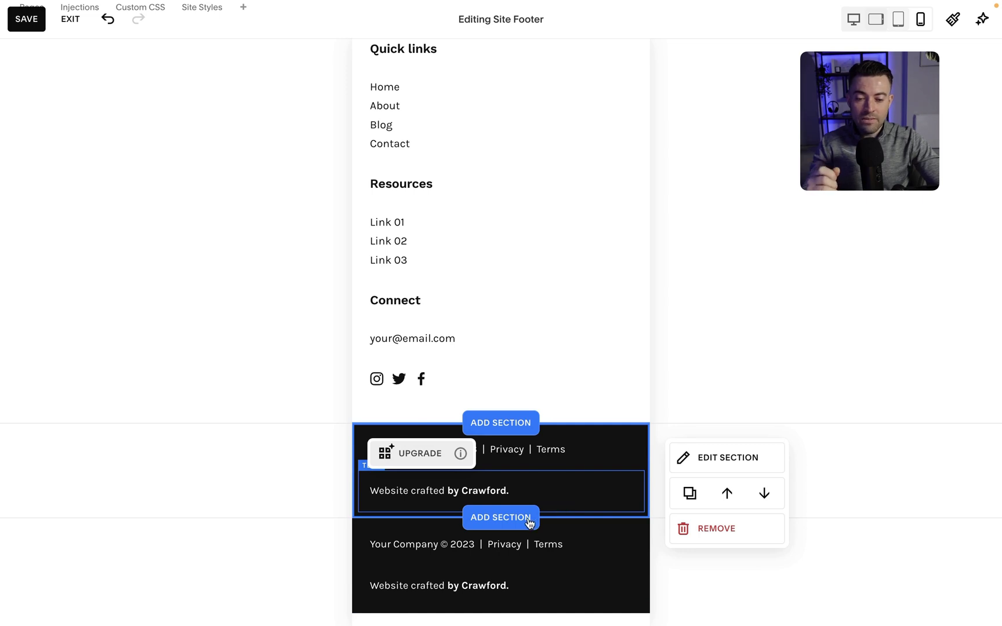
Exit the footer editor and open Custom CSS under Website > Website Tools
click(72, 21)
click(259, 130)
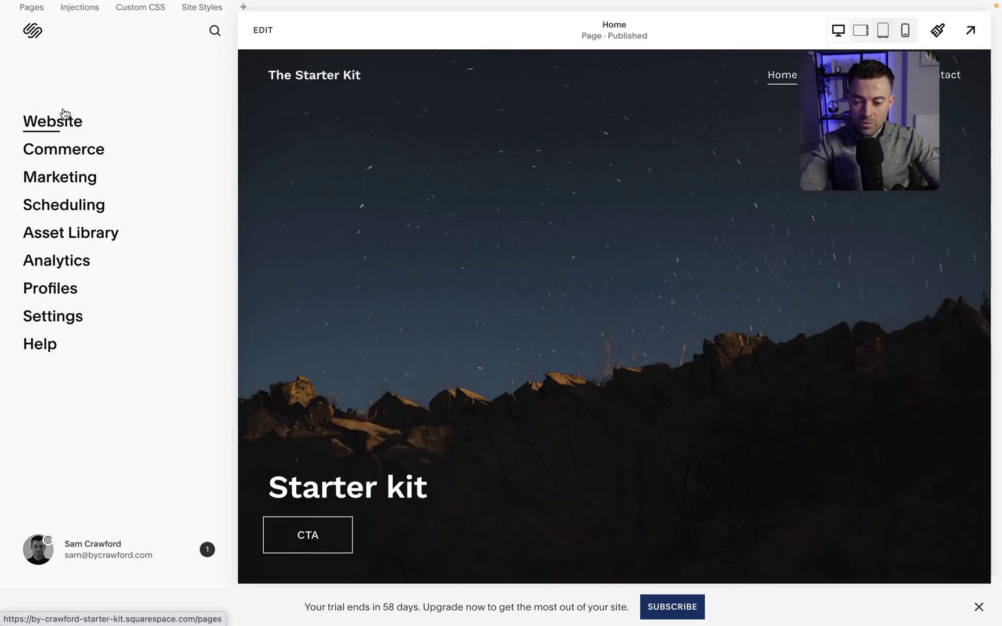
click(63, 121)
scroll(70, 463, down, 5)
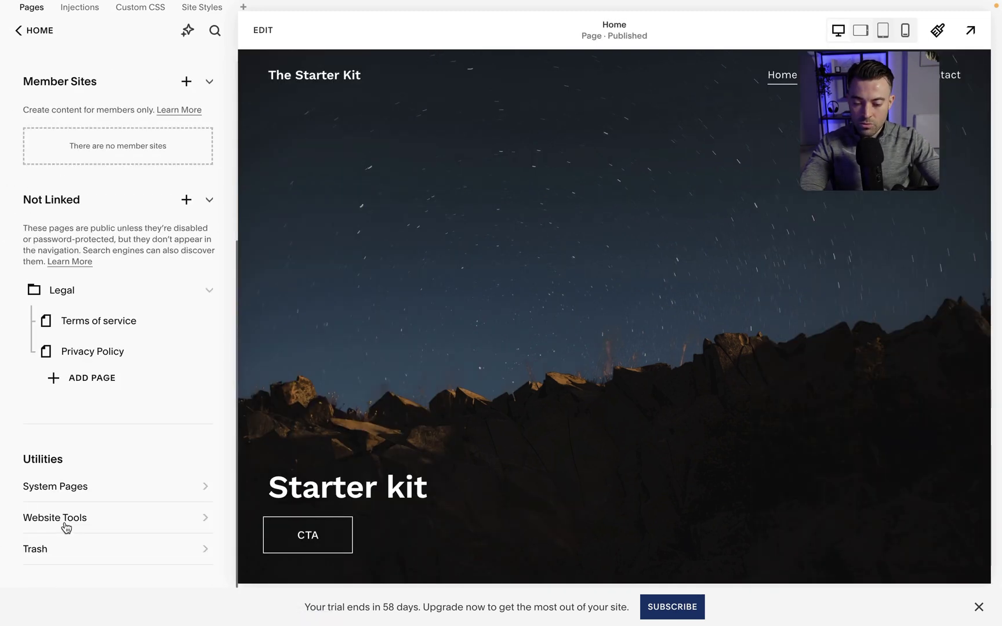
click(62, 525)
click(88, 121)
Select the footer link-underline CSS block on lines 80–88
scroll(119, 403, down, 10)
scroll(120, 402, up, 5)
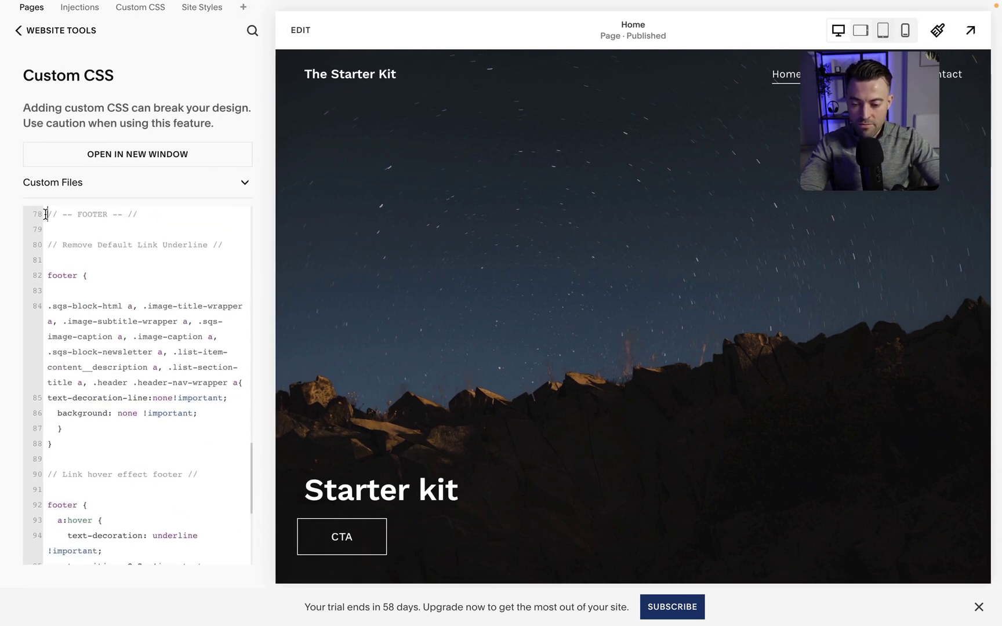
drag(45, 214, 161, 423)
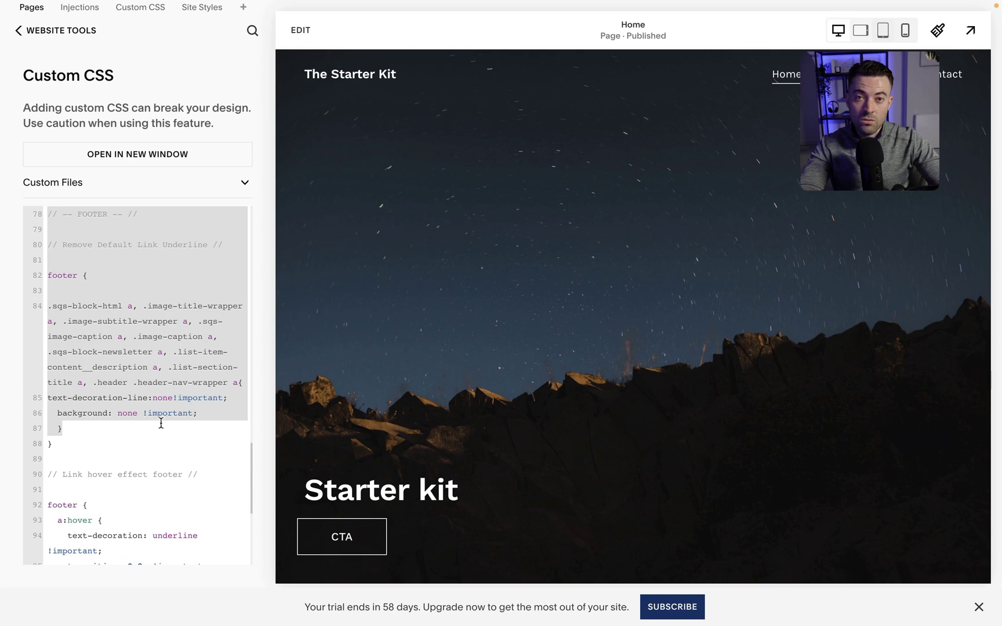
scroll(93, 550, down, 10)
click(93, 550)
scroll(93, 551, up, 10)
drag(56, 455, 31, 266)
scroll(651, 367, down, 5)
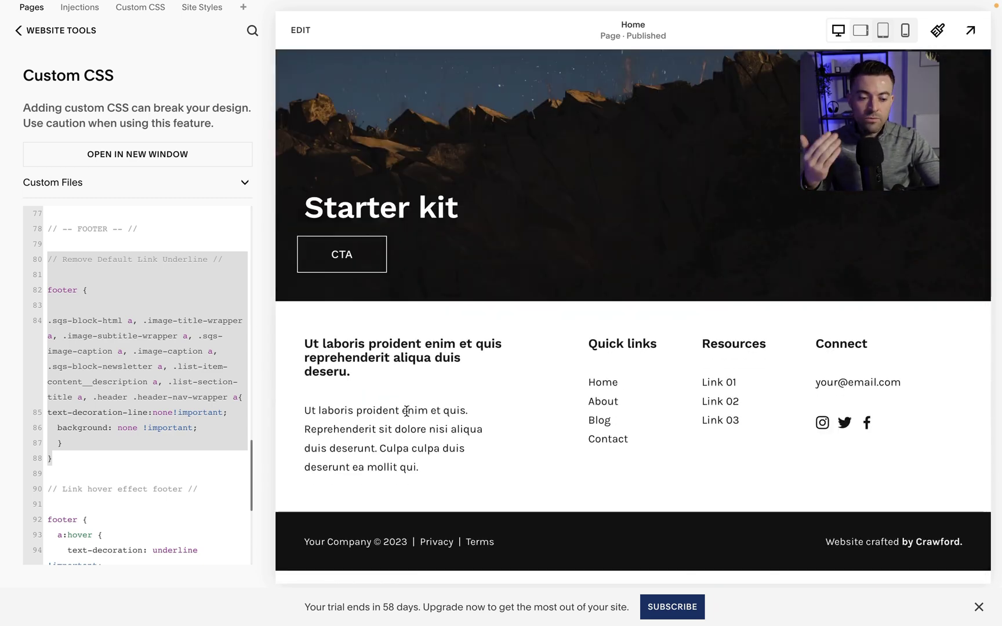
key(BackSpace)
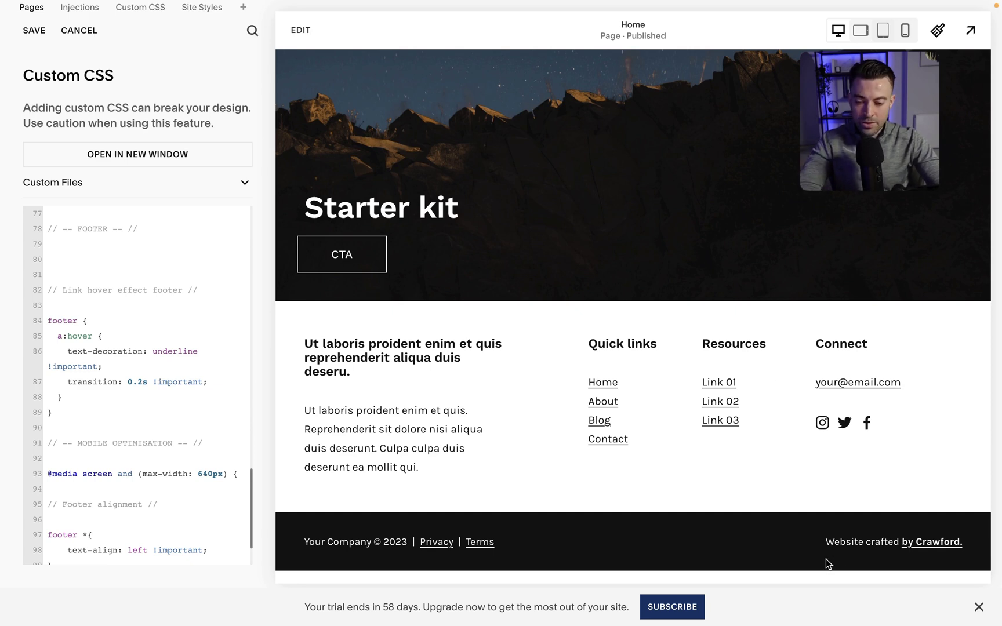
key(super+z)
scroll(123, 465, down, 3)
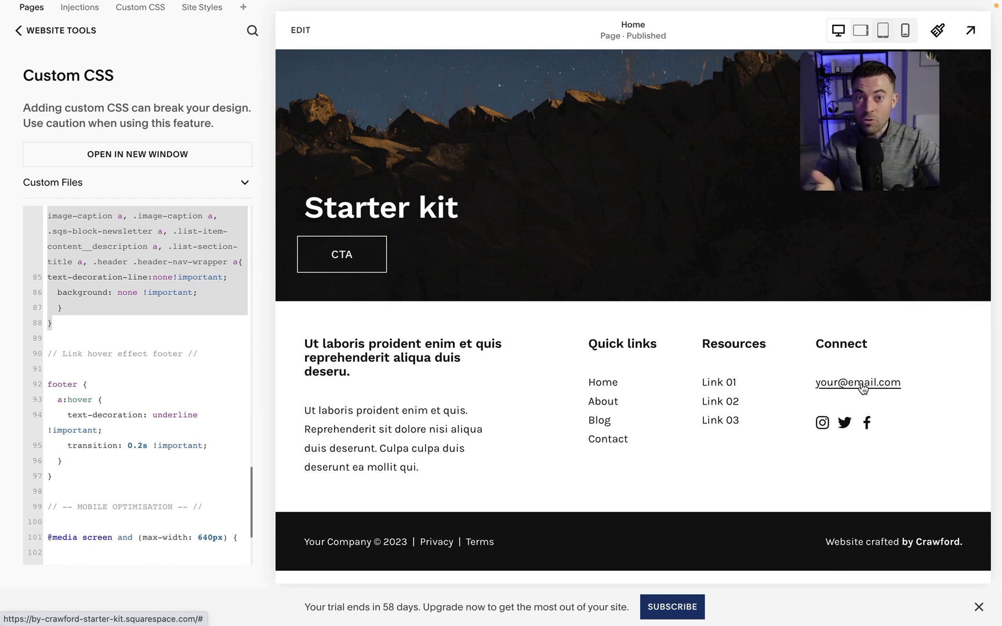
drag(62, 476, 47, 353)
key(BackSpace)
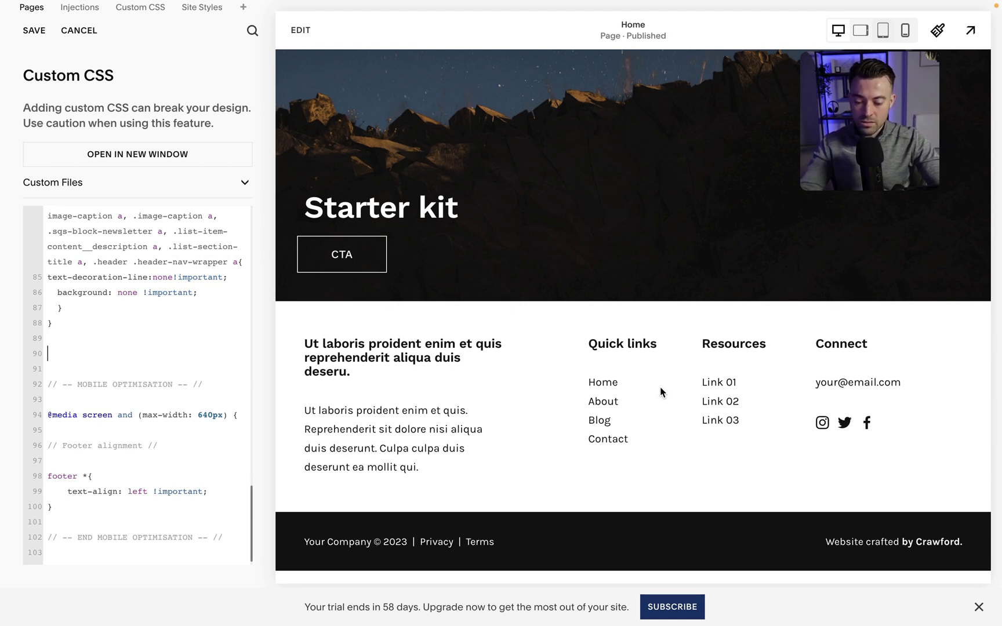
key(ctrl+z)
scroll(141, 474, down, 5)
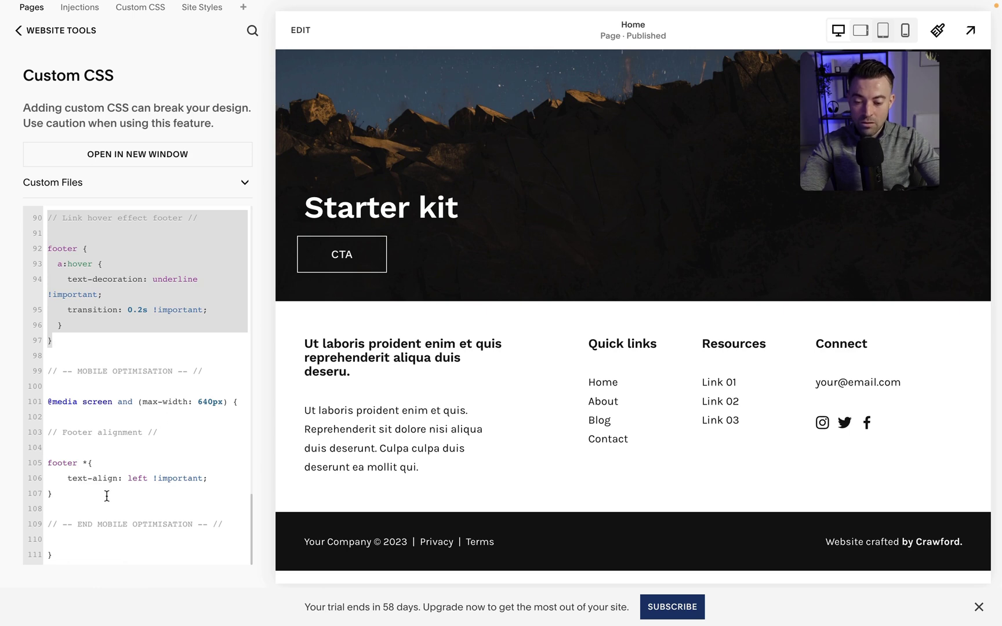
Preview the footer on mobile, delete the 640px mobile optimisation CSS to compare, then undo
click(905, 30)
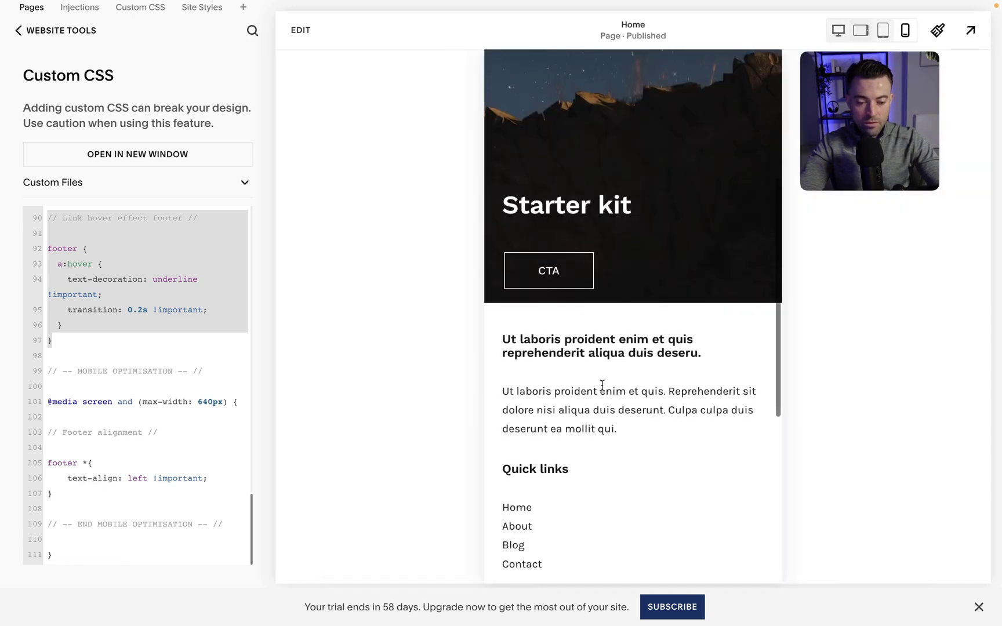
scroll(591, 389, down, 8)
drag(49, 548, 44, 377)
key(BackSpace)
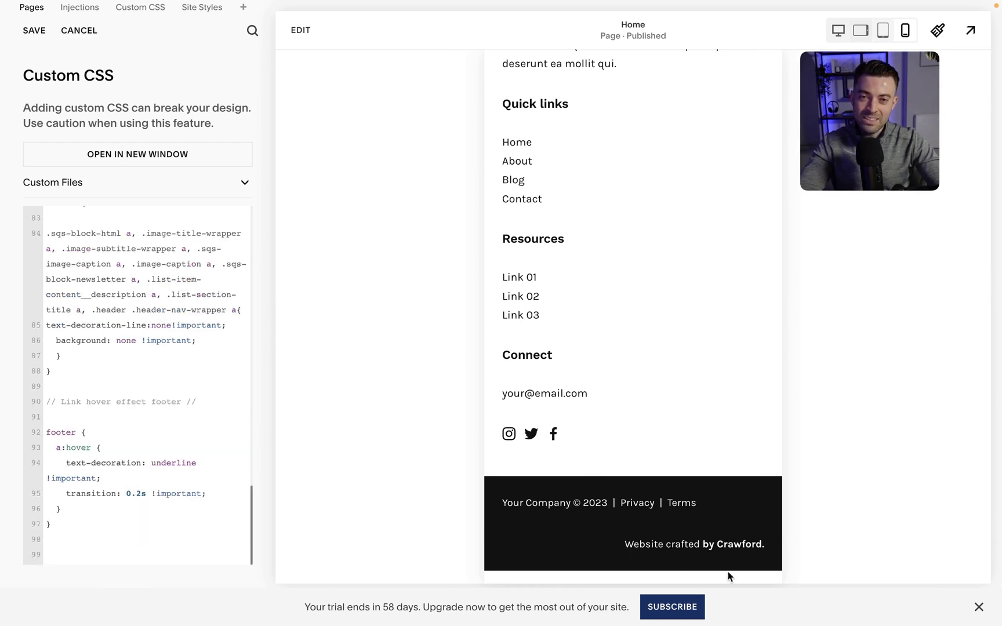
key(super+z)
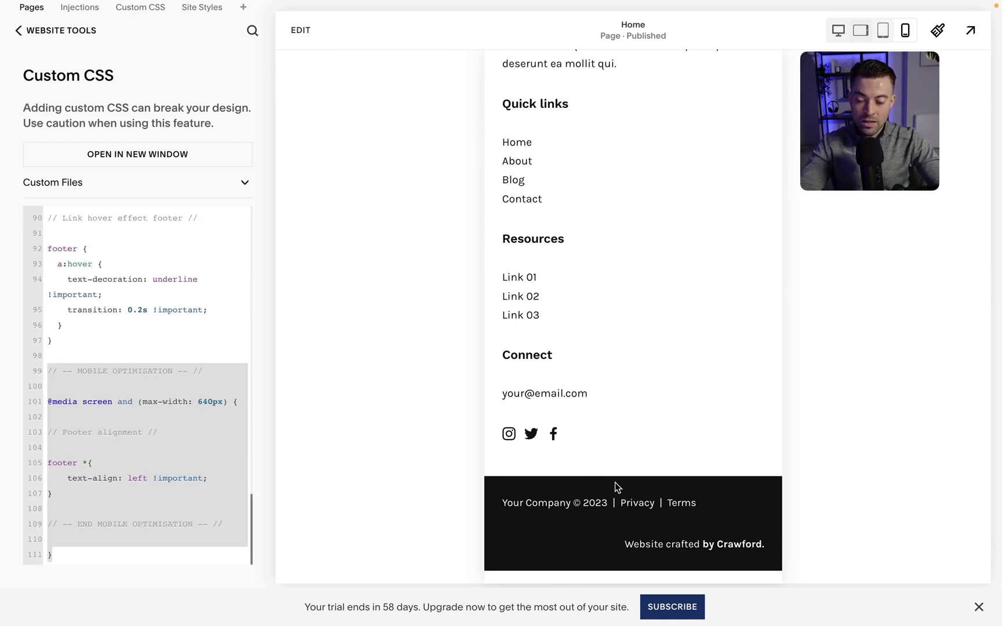